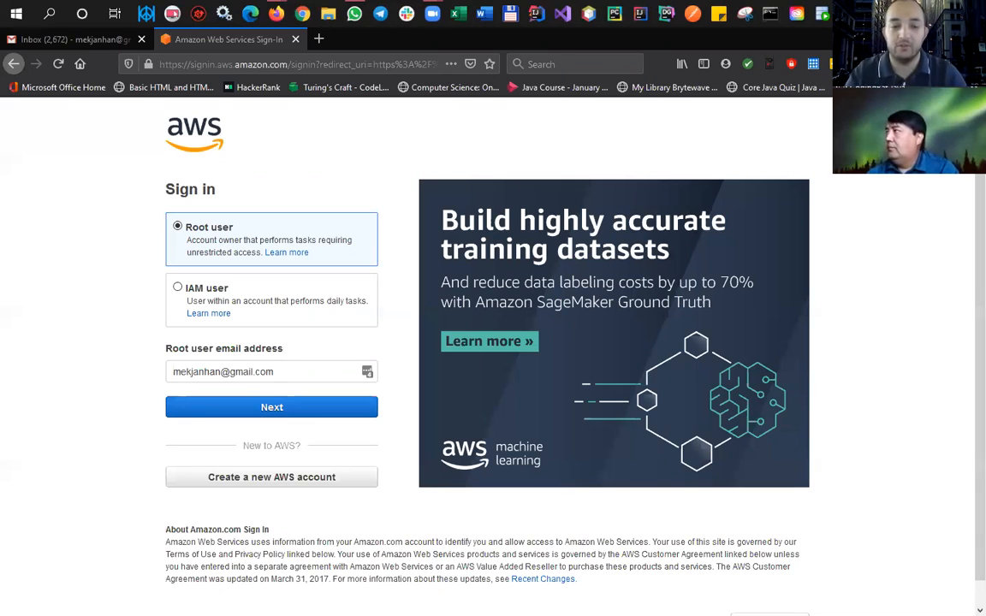
Maximize the Firefox window and search the web for 'aws ec2'.
left_click_drag(730, 33, 753, 1)
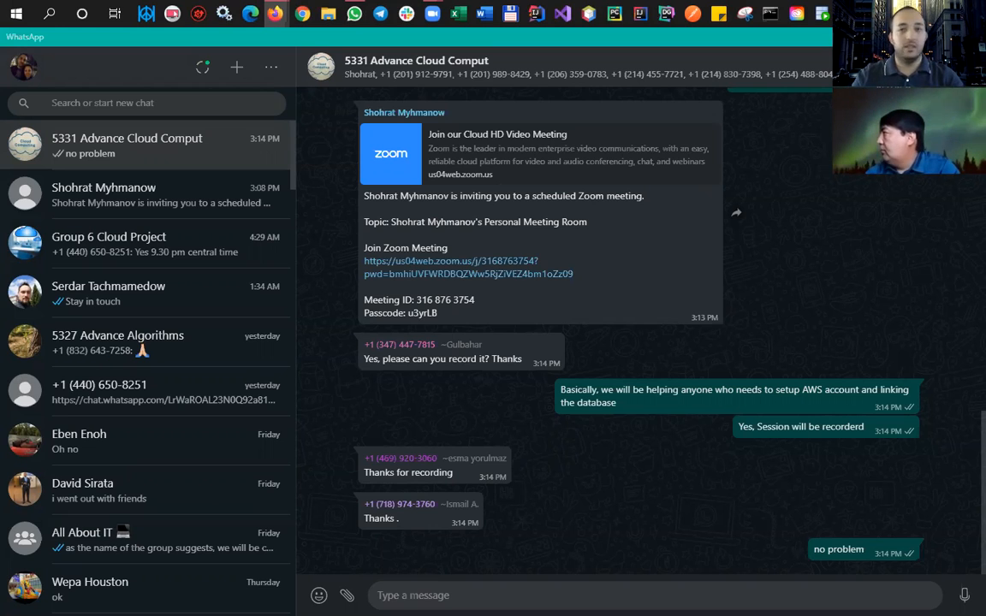
left_click(277, 14)
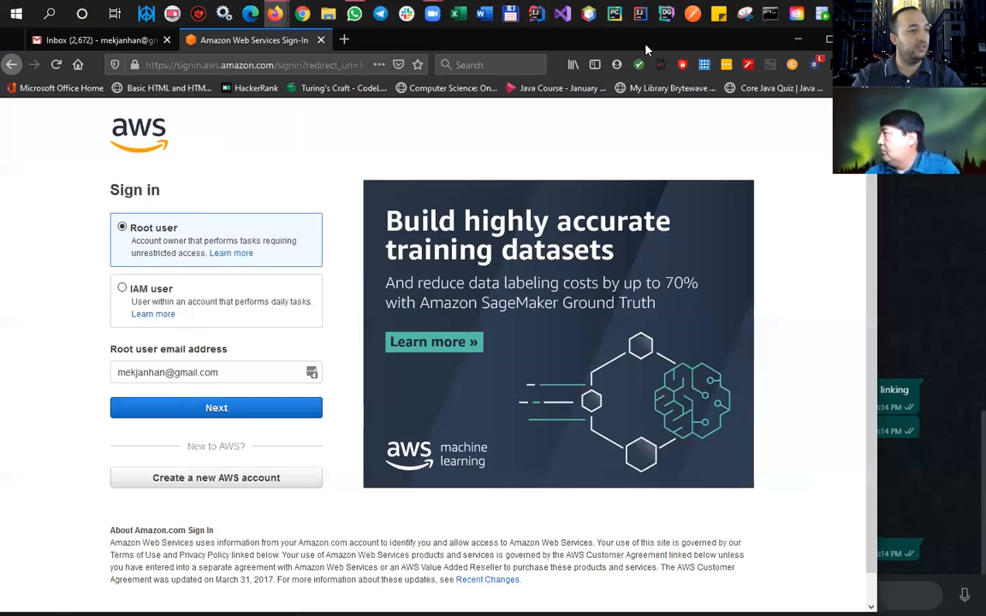
double_click(645, 44)
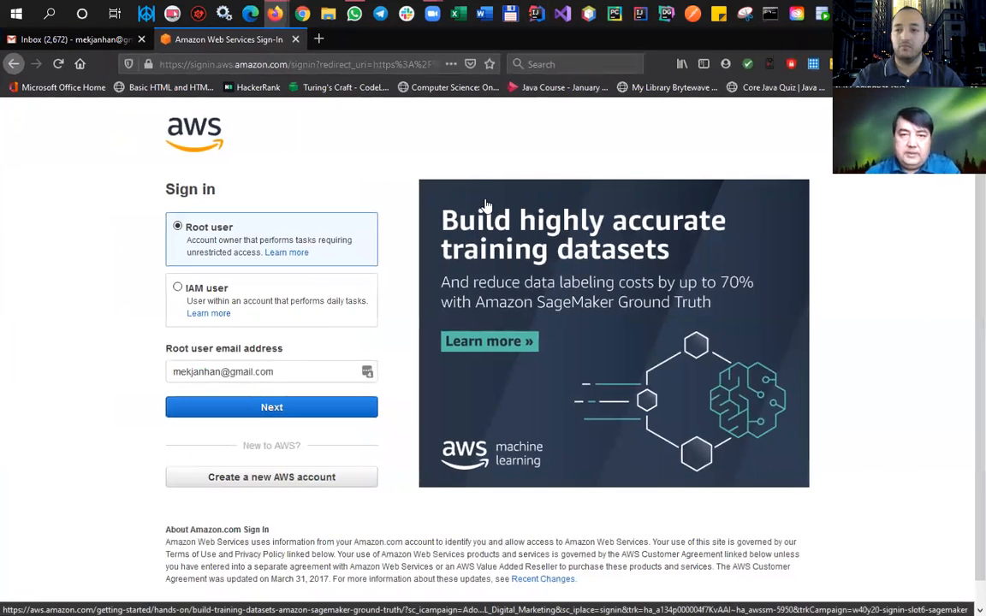
left_click(270, 62)
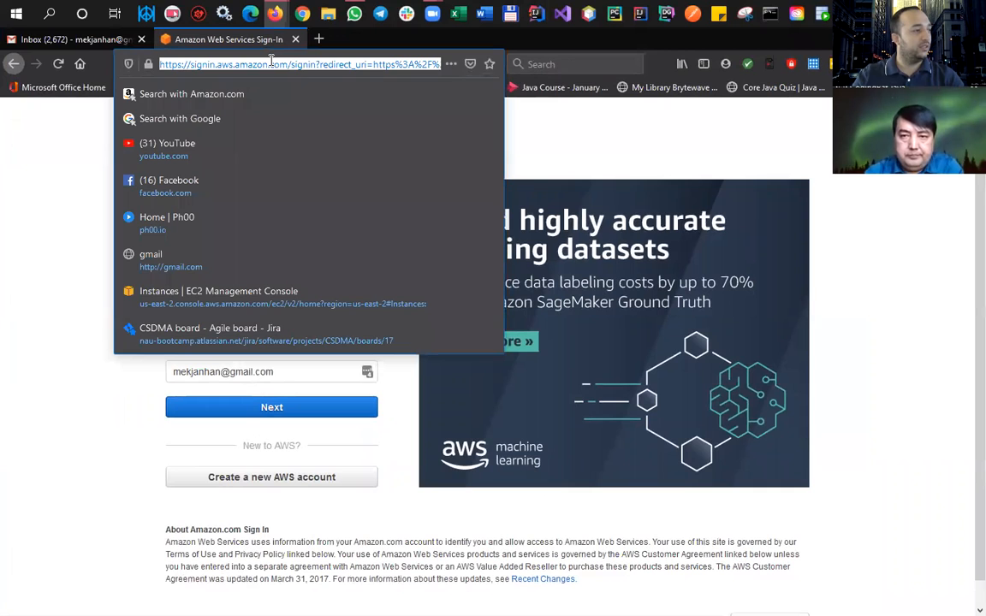
type("aws")
key("BackSpace")
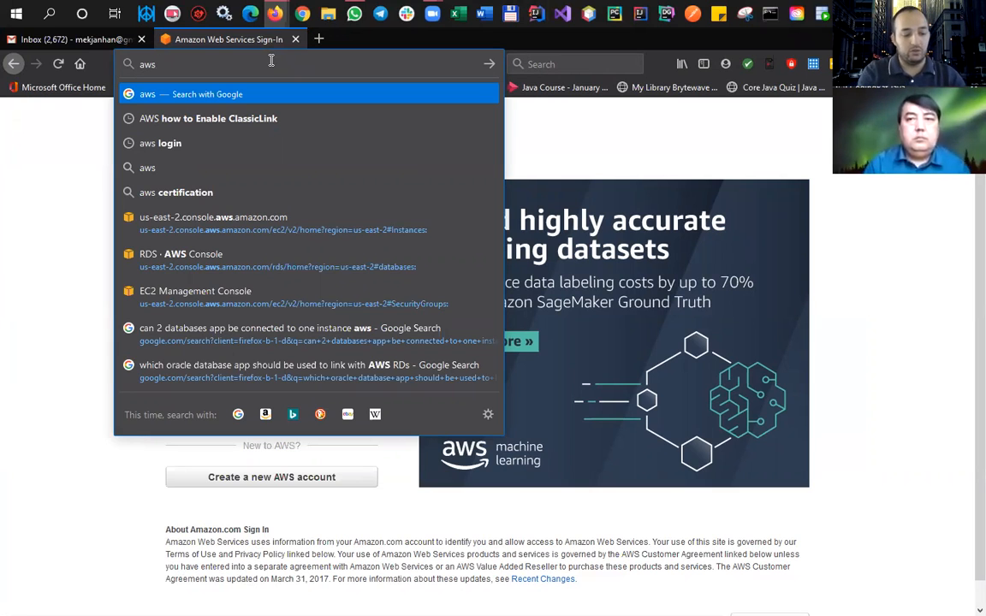
type("c")
key("BackSpace")
type("ec")
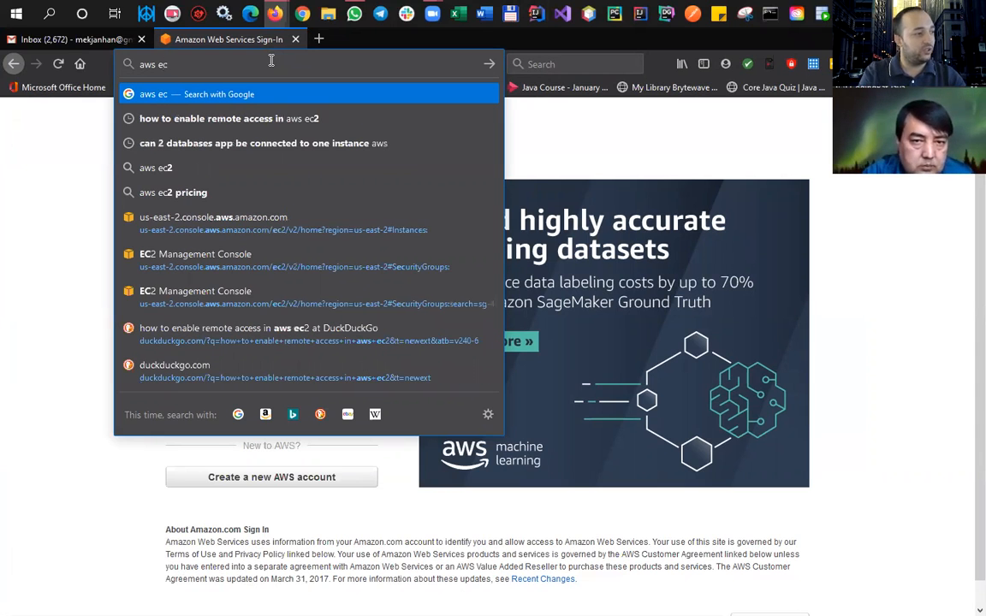
type("2")
key("Return")
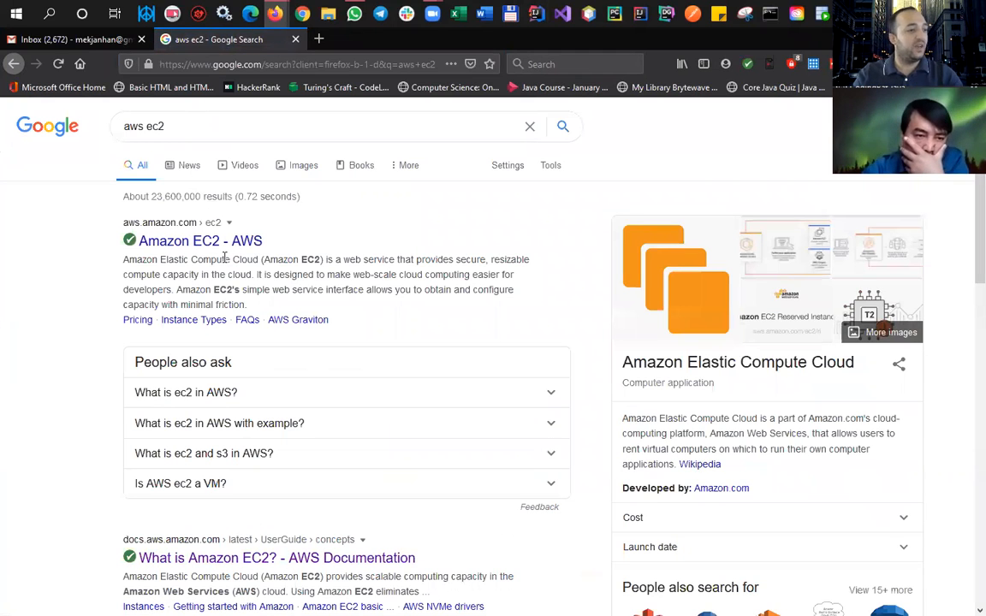
Open the Amazon EC2 result and go to the AWS console sign-in.
left_click(227, 252)
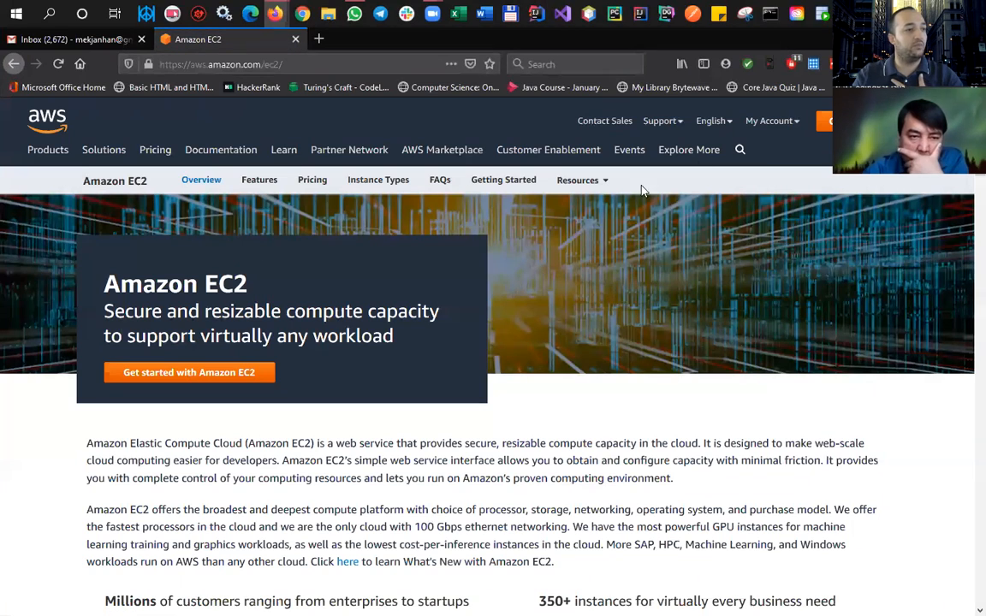
mouse_move(785, 128)
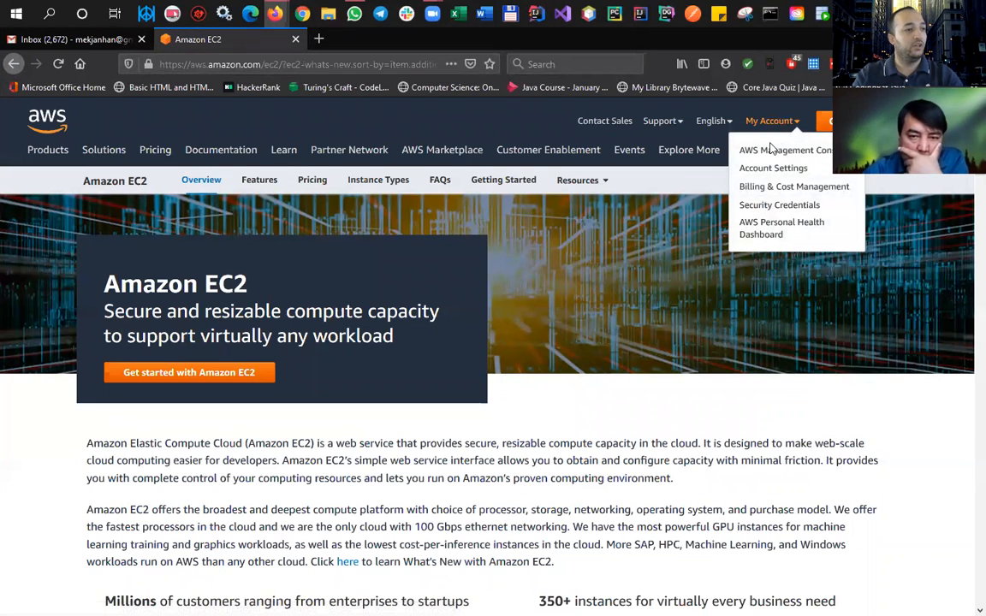
left_click(768, 151)
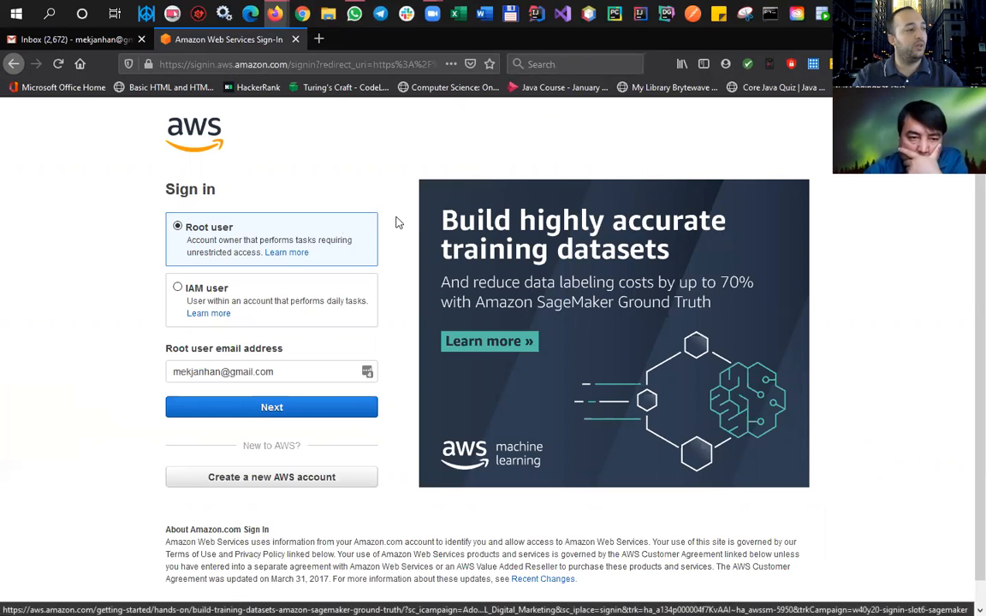
Sign in as root with the LastPass-saved password and the MFA verification code.
left_click(301, 409)
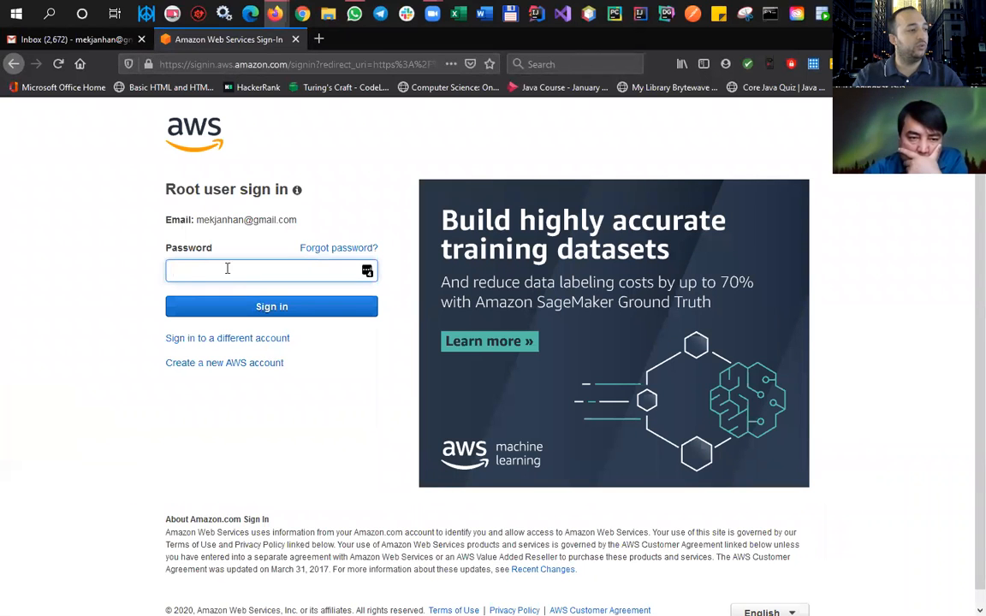
left_click(367, 271)
left_click(282, 362)
left_click(277, 308)
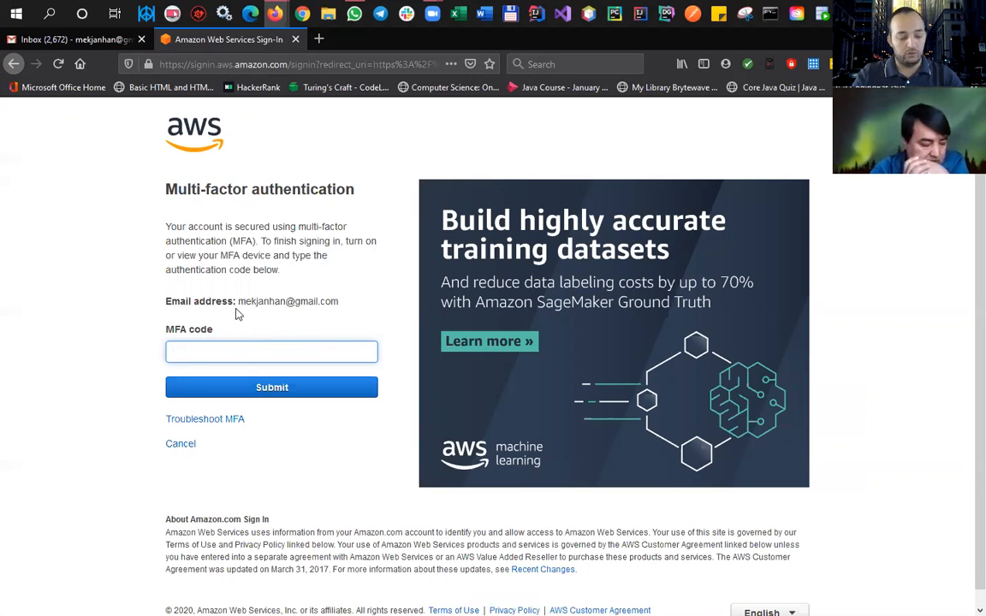
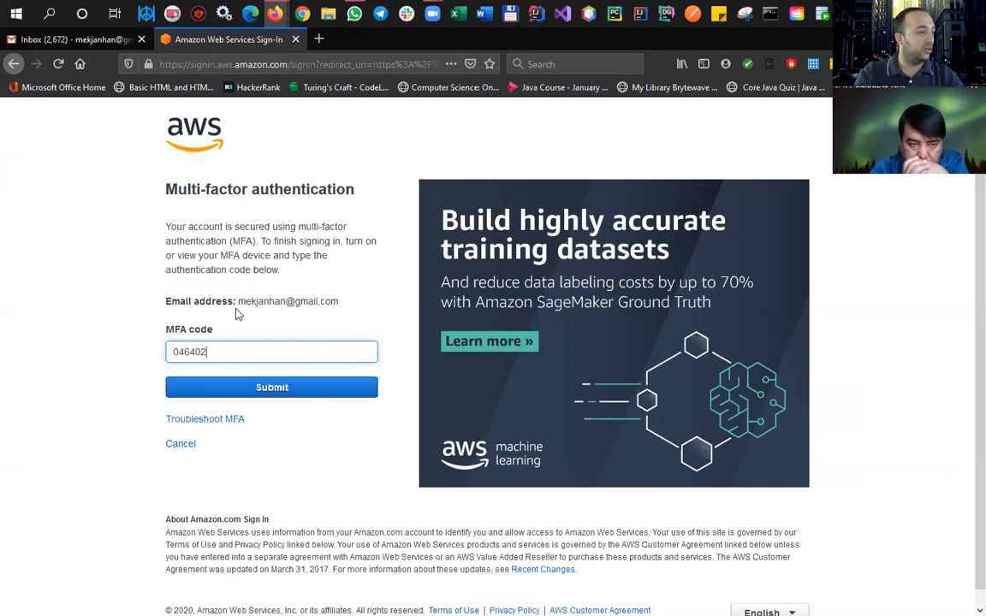
left_click(306, 392)
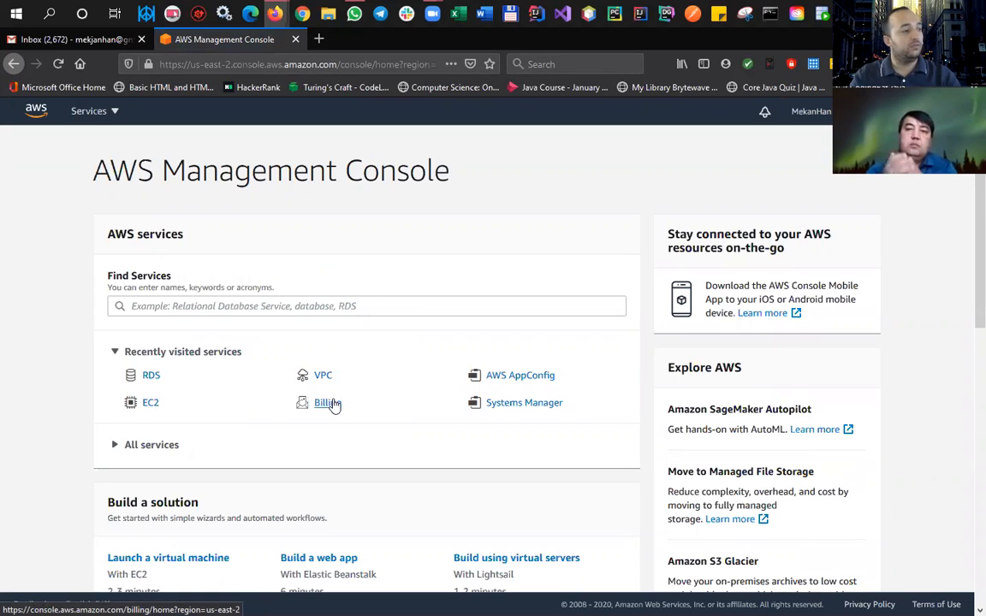
Open EC2 from the Compute section of the Services menu.
left_click(111, 112)
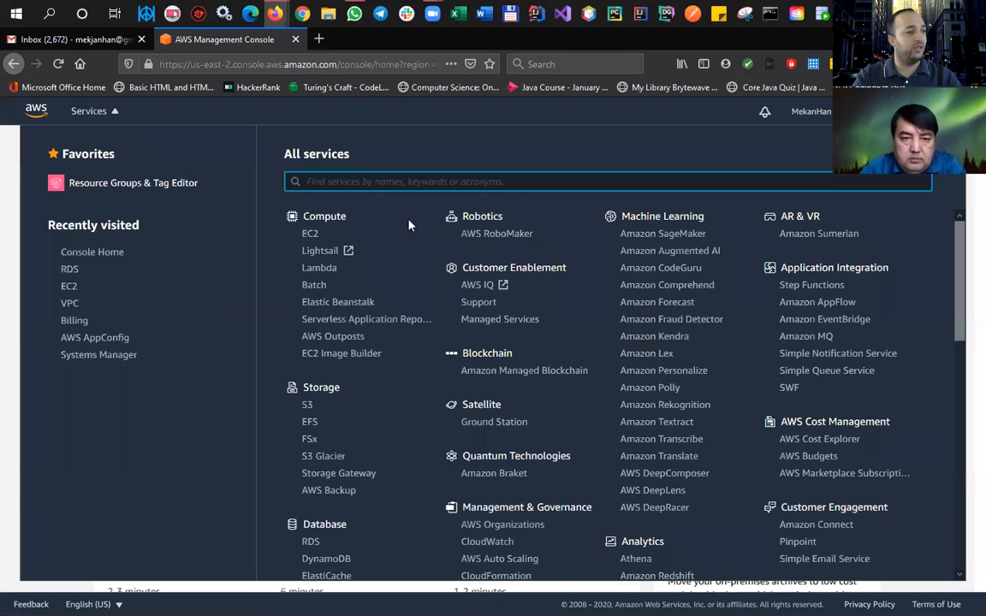
left_click(313, 240)
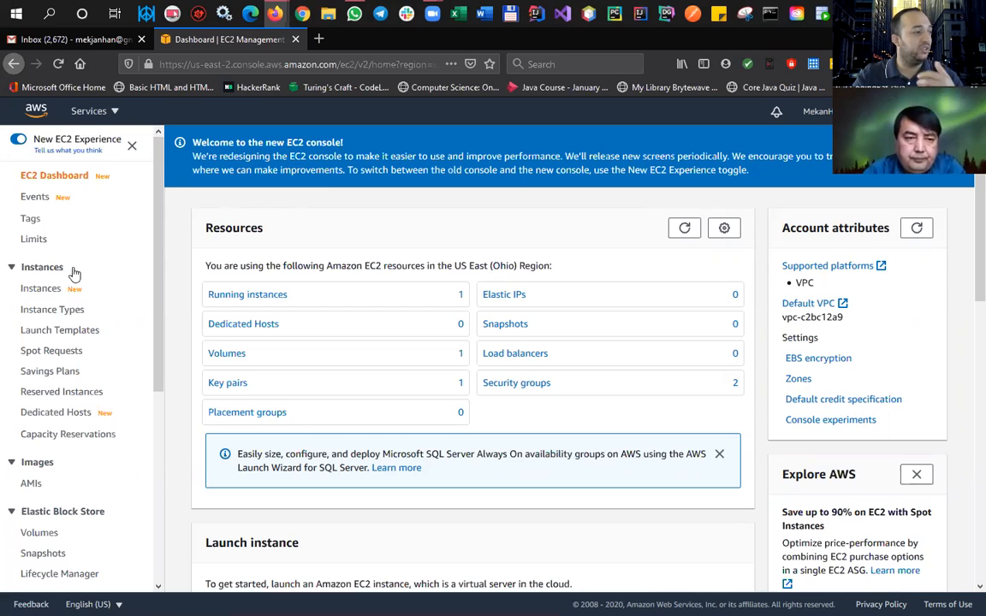
List the EC2 instances and select the running t2.micro Windows Server 2019 instance to see its details.
left_click(47, 290)
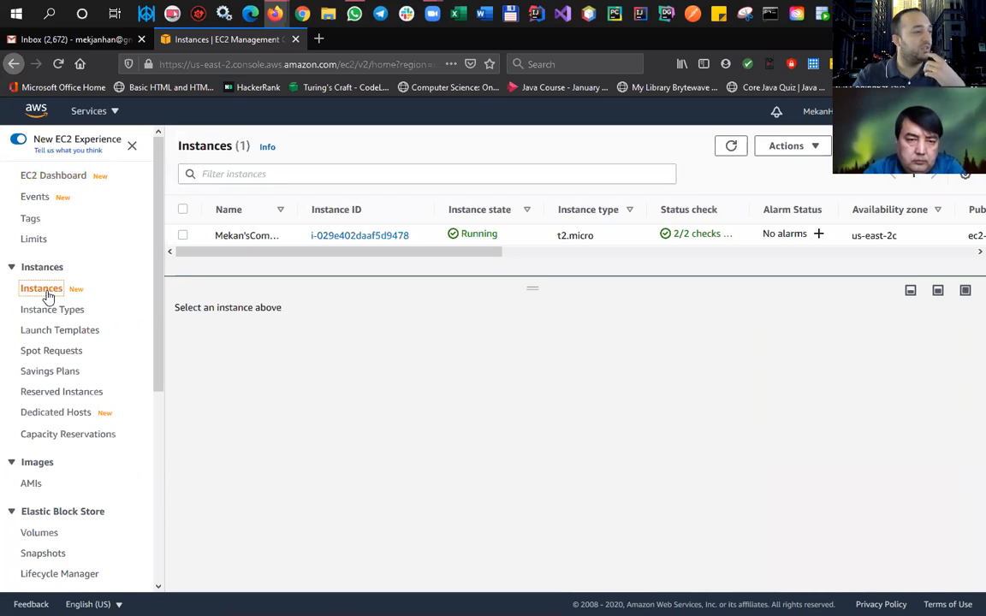
mouse_move(264, 253)
left_mouse_down()
mouse_move(277, 258)
mouse_move(260, 258)
left_mouse_up()
left_click_drag(485, 233, 455, 266)
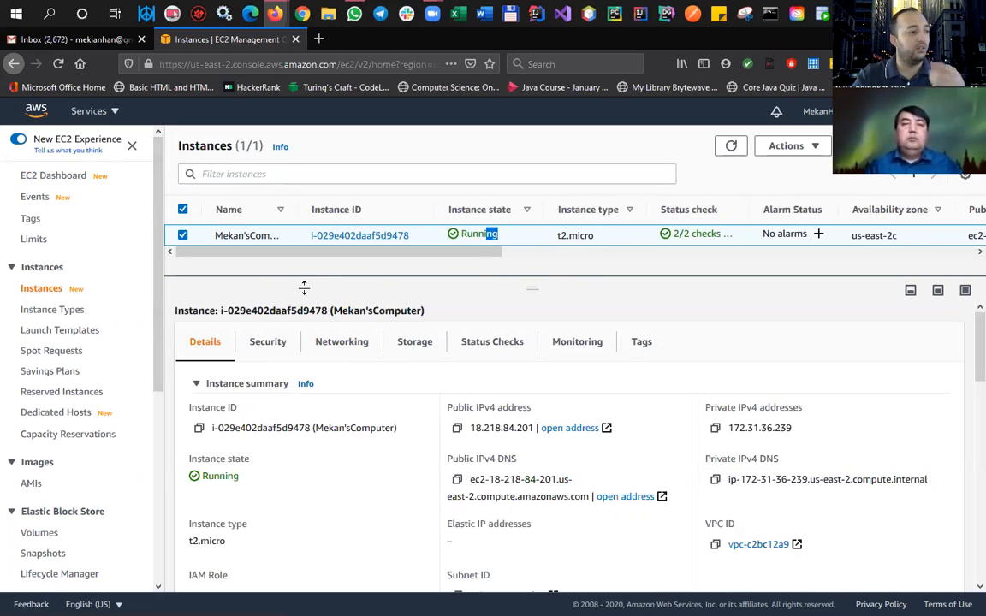
scroll(329, 255, "right", 2)
left_click_drag(329, 255, 277, 268)
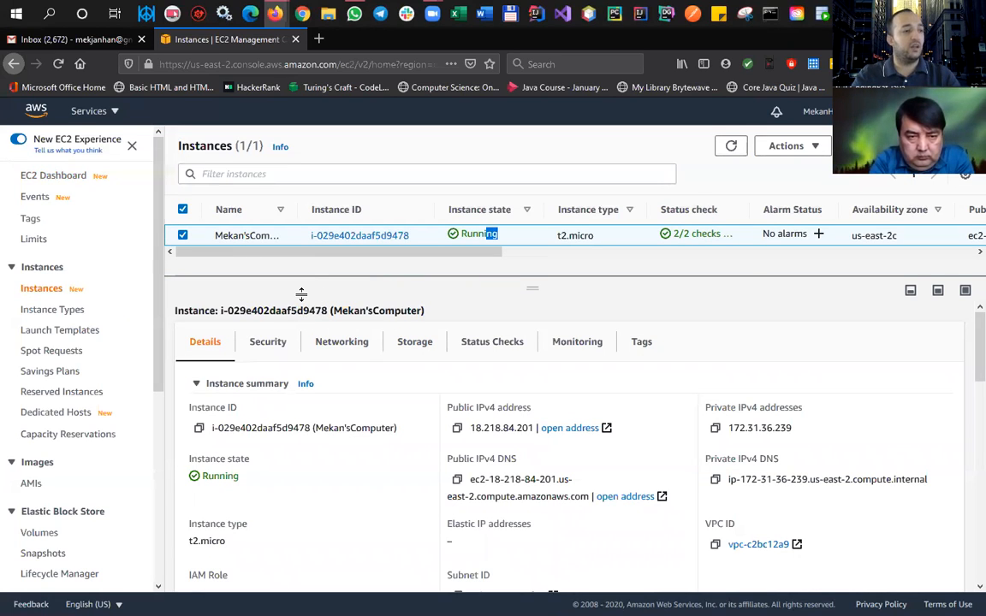
scroll(374, 374, "down", 3)
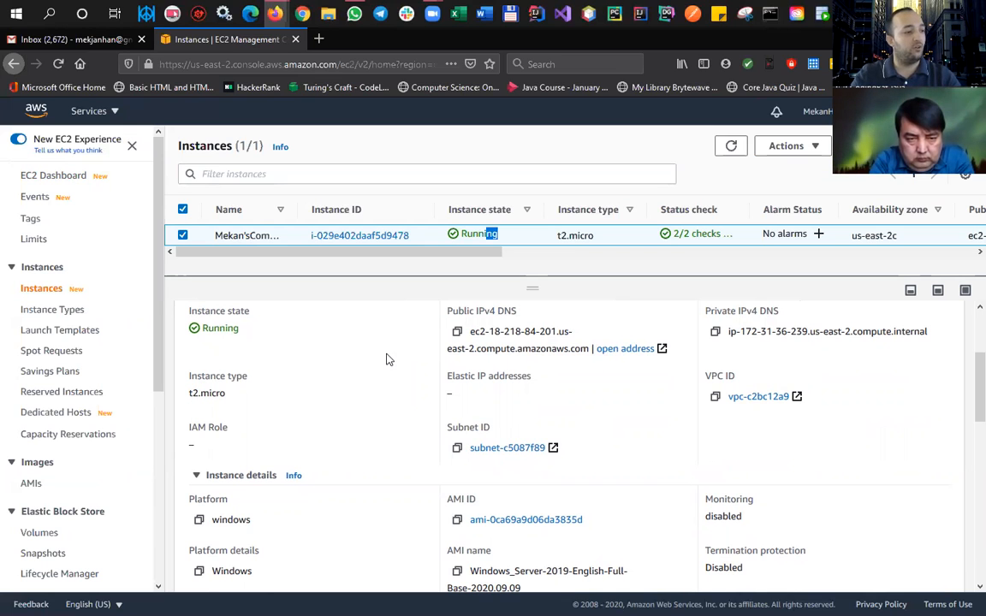
scroll(381, 359, "down", 3)
scroll(378, 358, "up", 5)
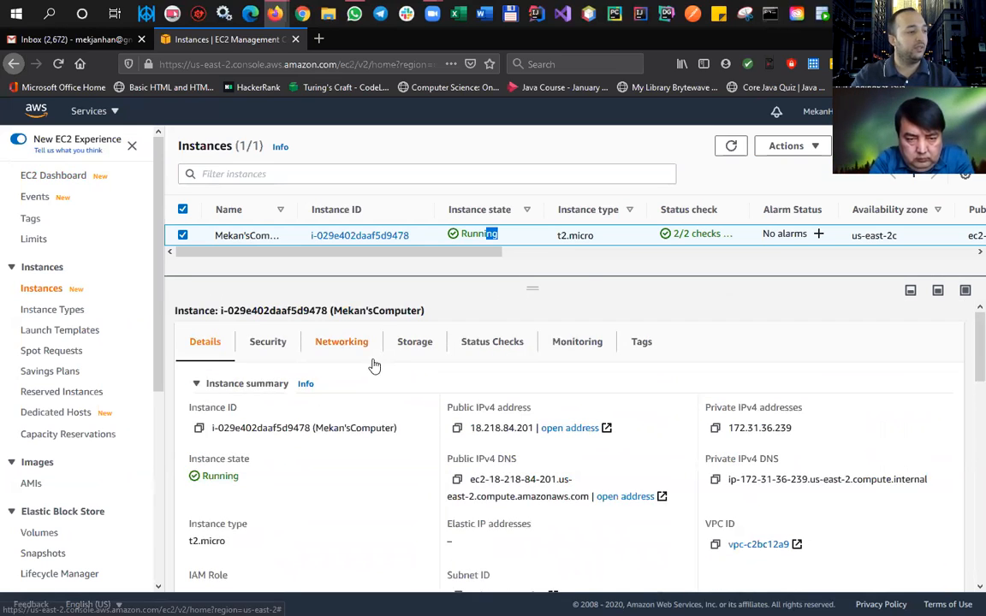
left_click(274, 353)
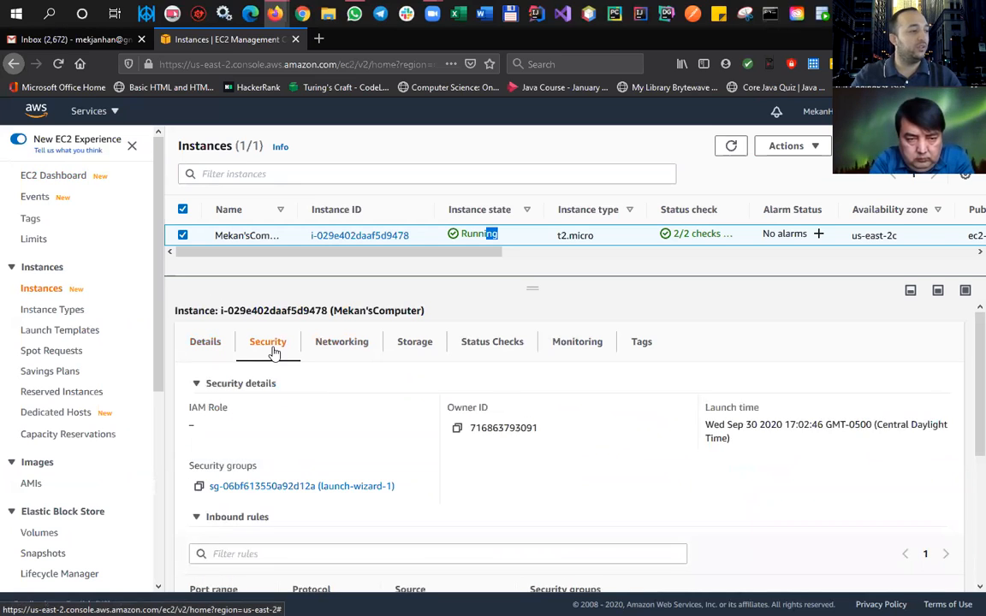
left_click(362, 350)
left_click(406, 346)
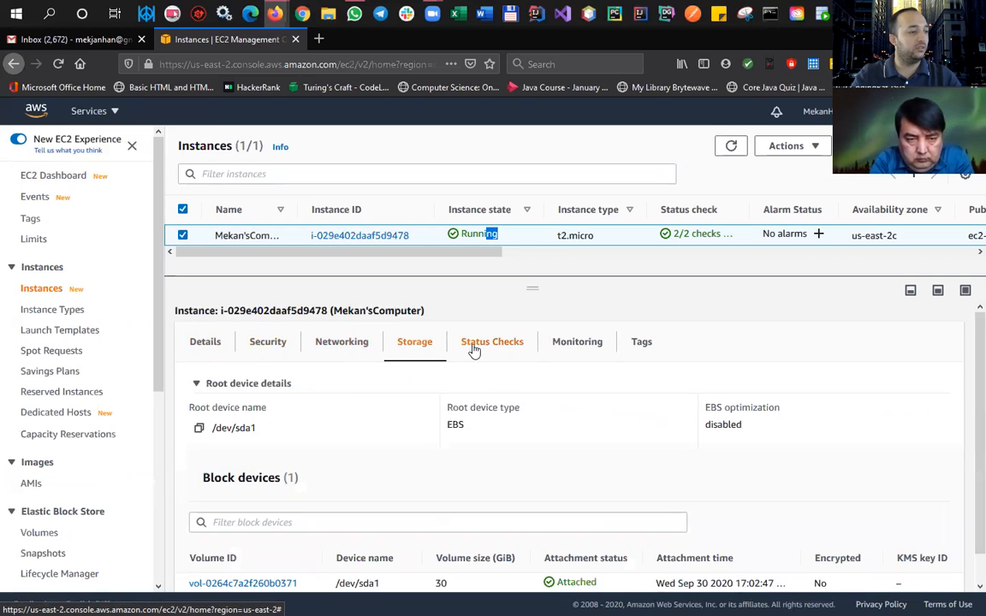
left_click(209, 345)
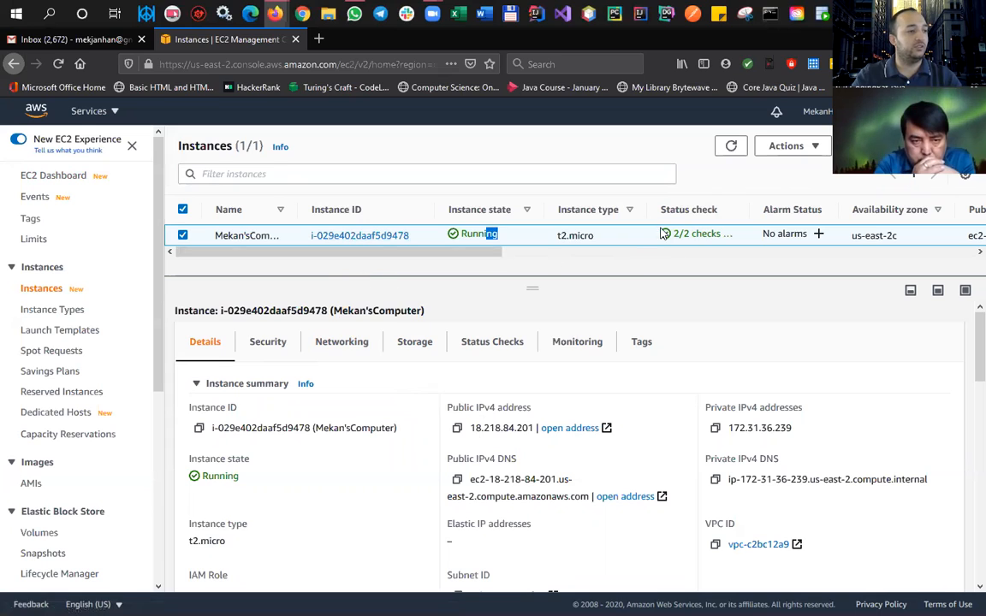
left_click_drag(670, 233, 721, 233)
left_click(652, 273)
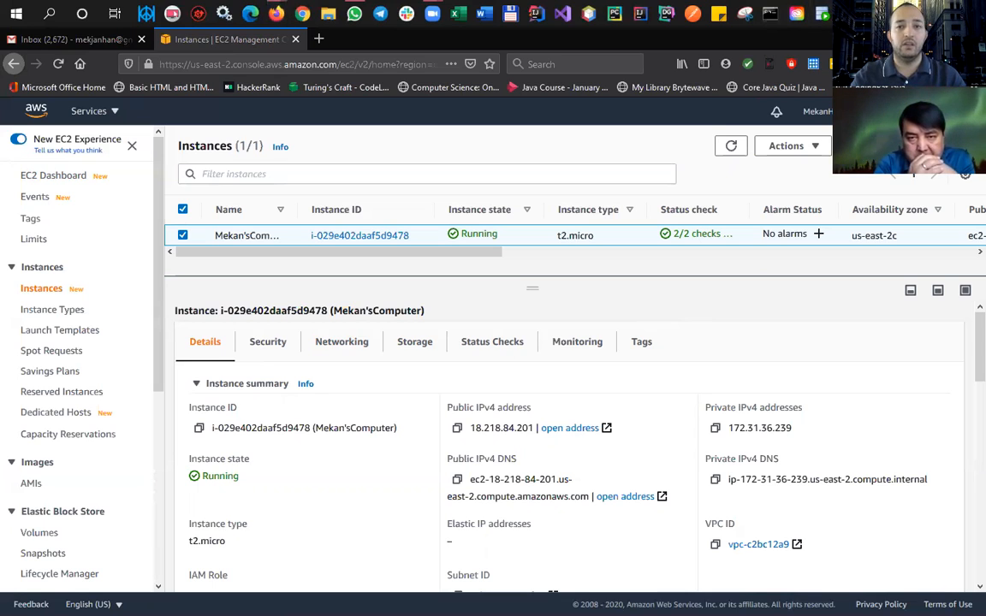
Arrange the Remote Desktop dialog beside the connection notes and select the Computer address.
left_click_drag(985, 167, 495, 165)
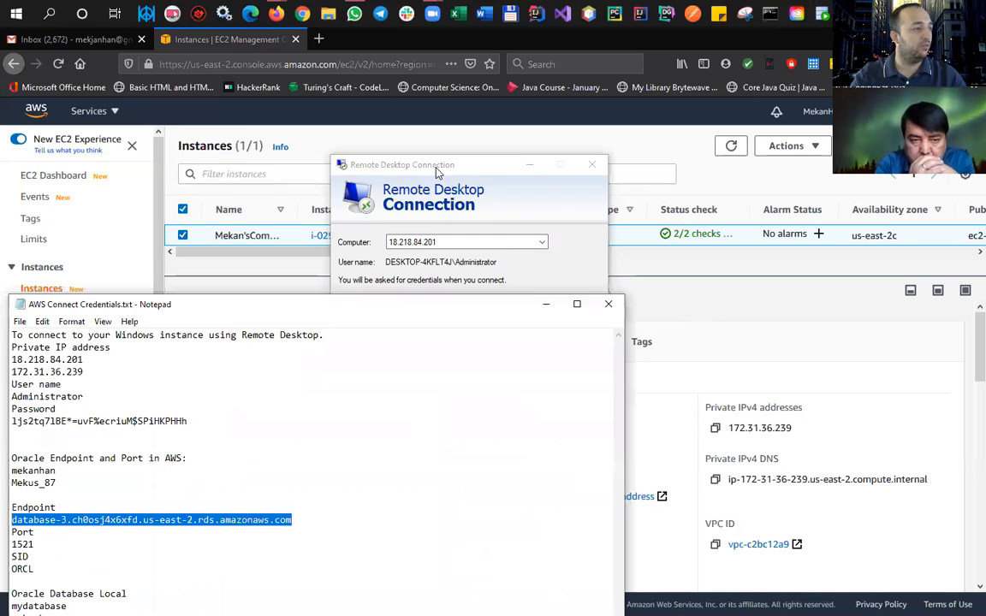
left_click_drag(394, 163, 165, 92)
left_click(348, 319)
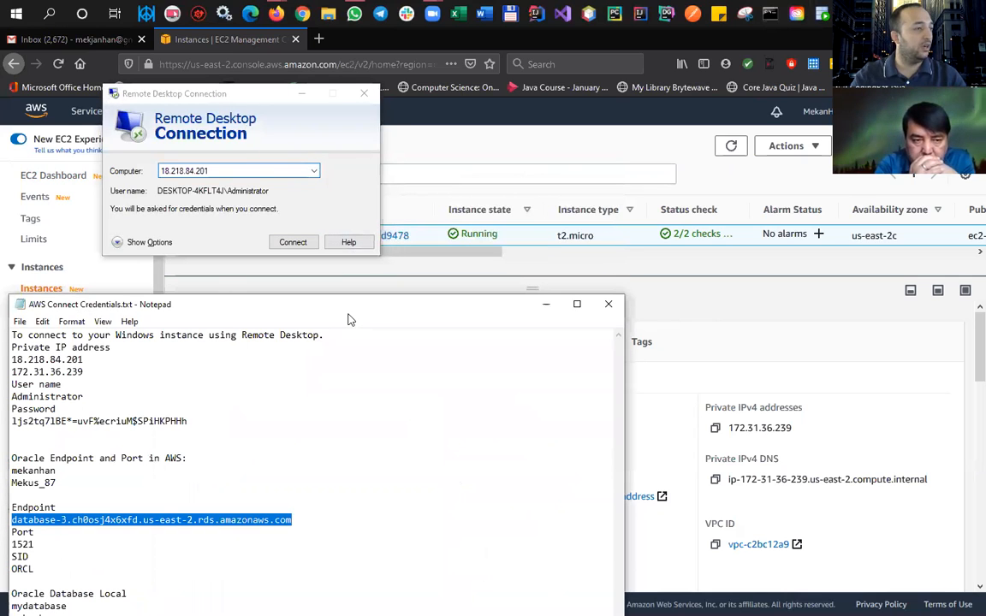
left_click_drag(348, 319, 695, 101)
left_click_drag(207, 92, 129, 115)
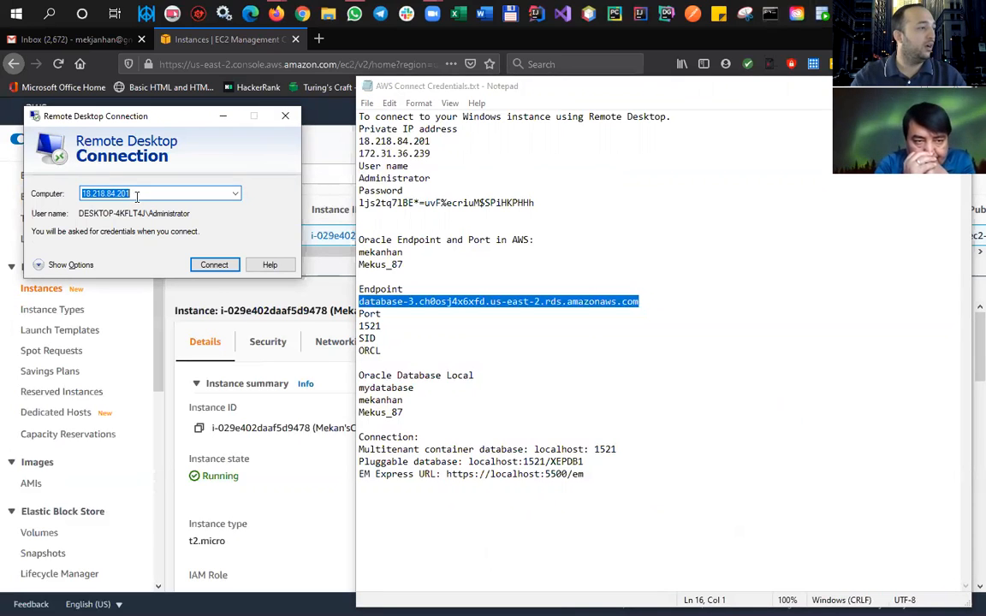
left_click(88, 194)
double_click(88, 193)
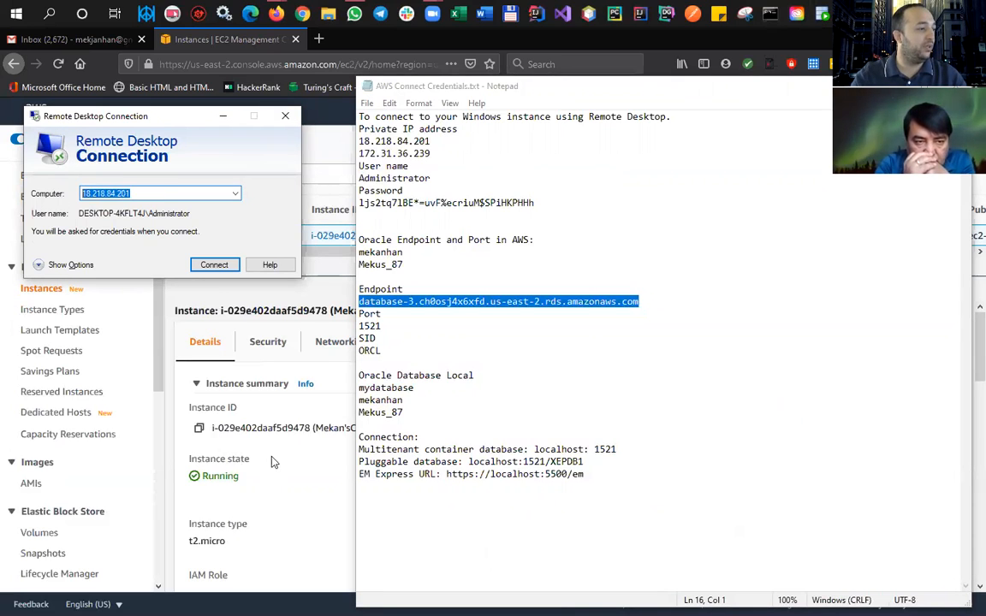
Check the Computer field against the instance's public IPv4 address 18.218.84.201.
left_click(265, 383)
left_click_drag(533, 428, 468, 428)
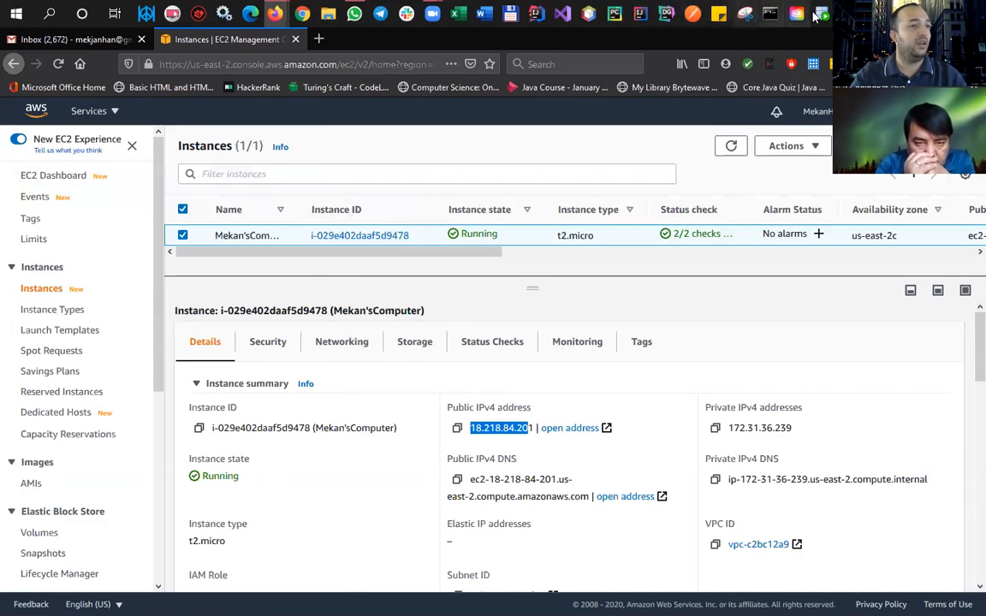
left_click(848, 14)
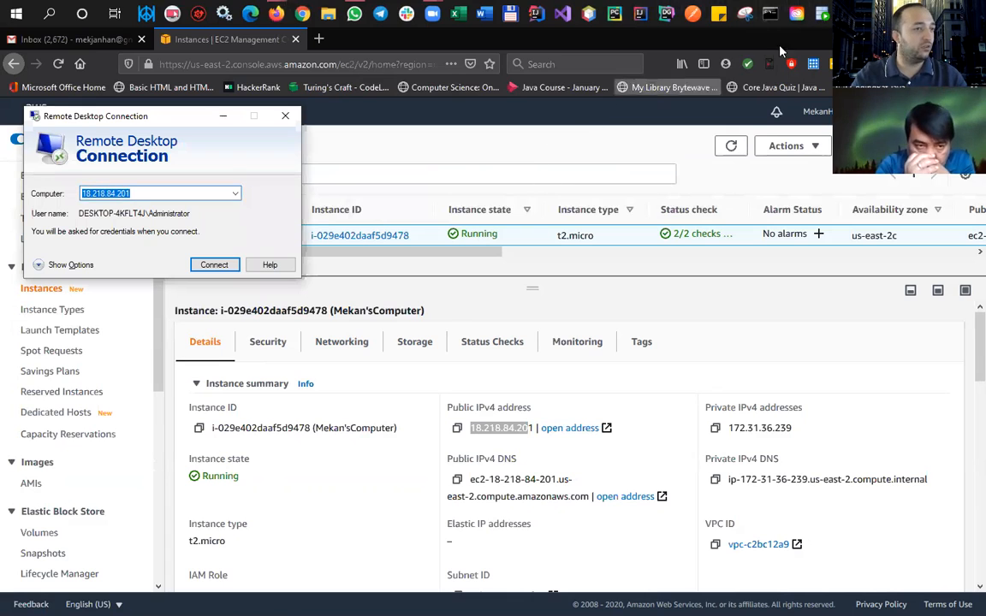
left_click(874, 13)
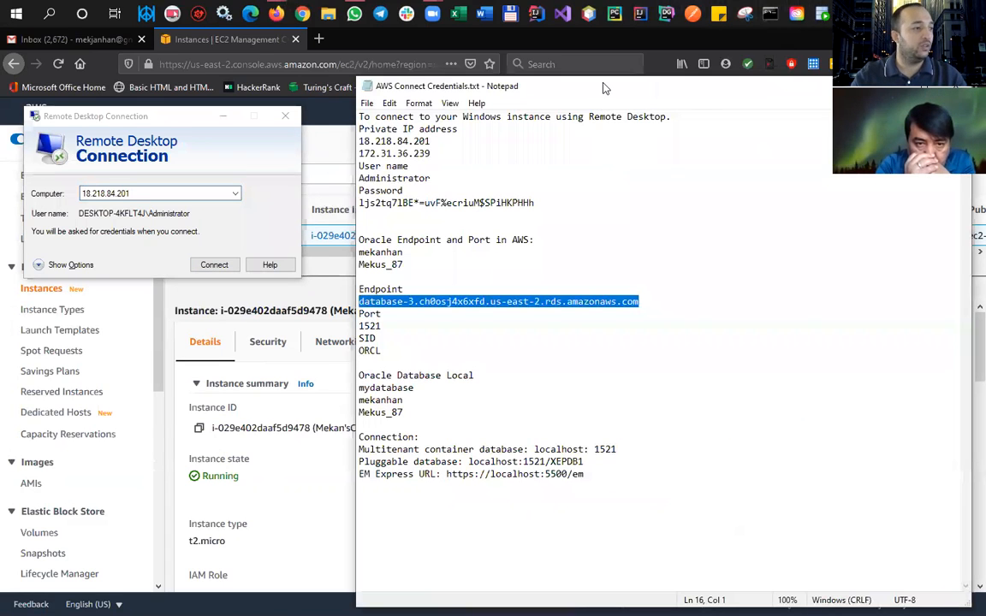
left_click_drag(604, 88, 598, 67)
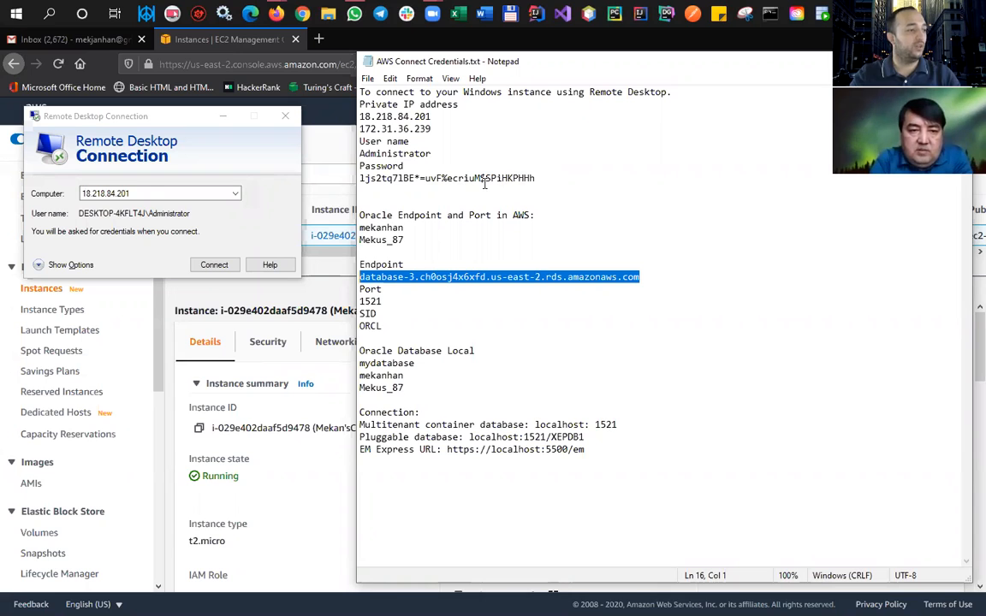
left_click(555, 198)
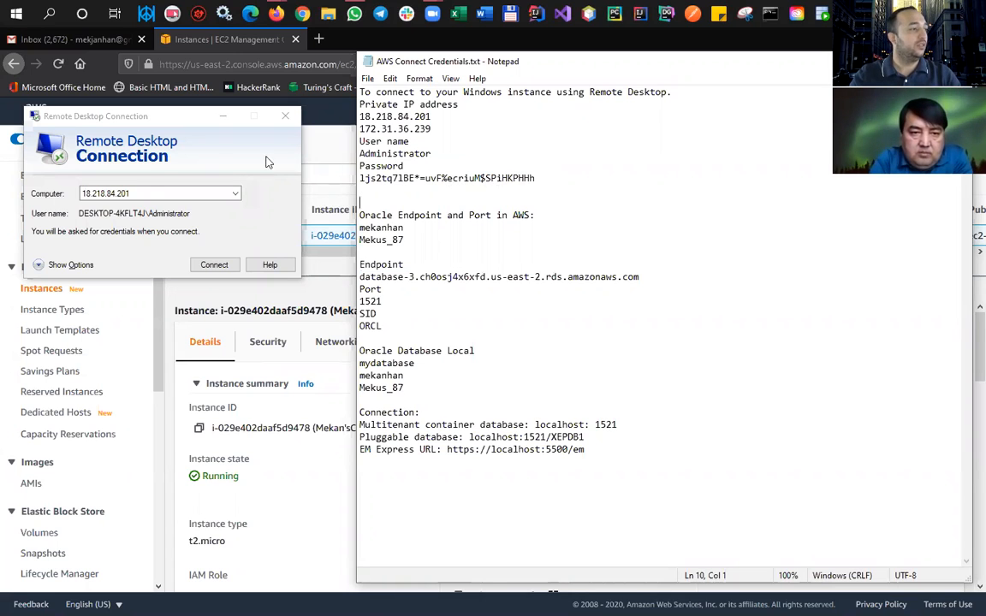
left_click(180, 126)
left_click(310, 358)
left_click_drag(482, 428, 516, 428)
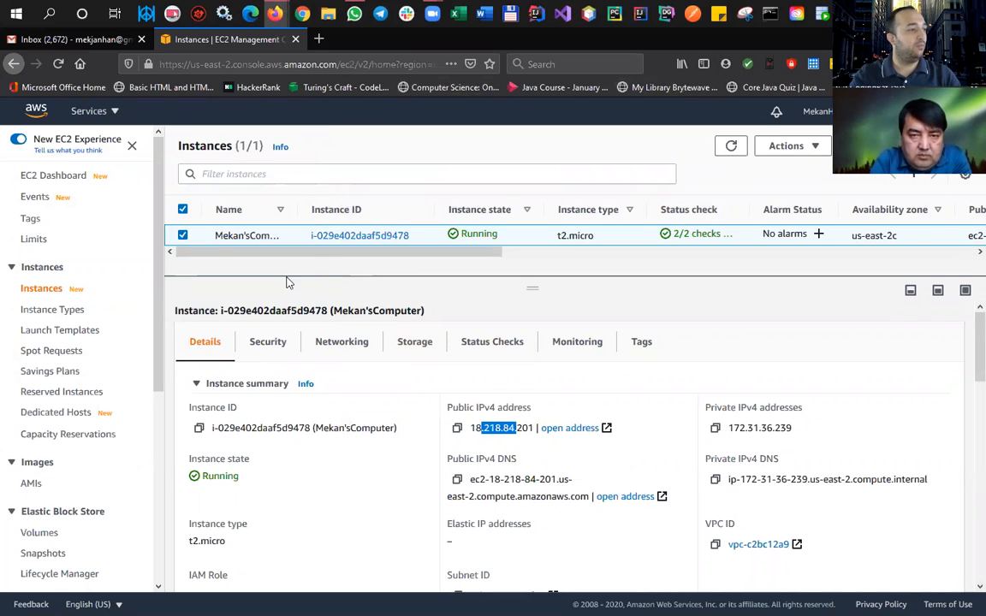
Start connecting to 18.218.84.201 and select the Administrator password in the notes.
key("alt+Tab")
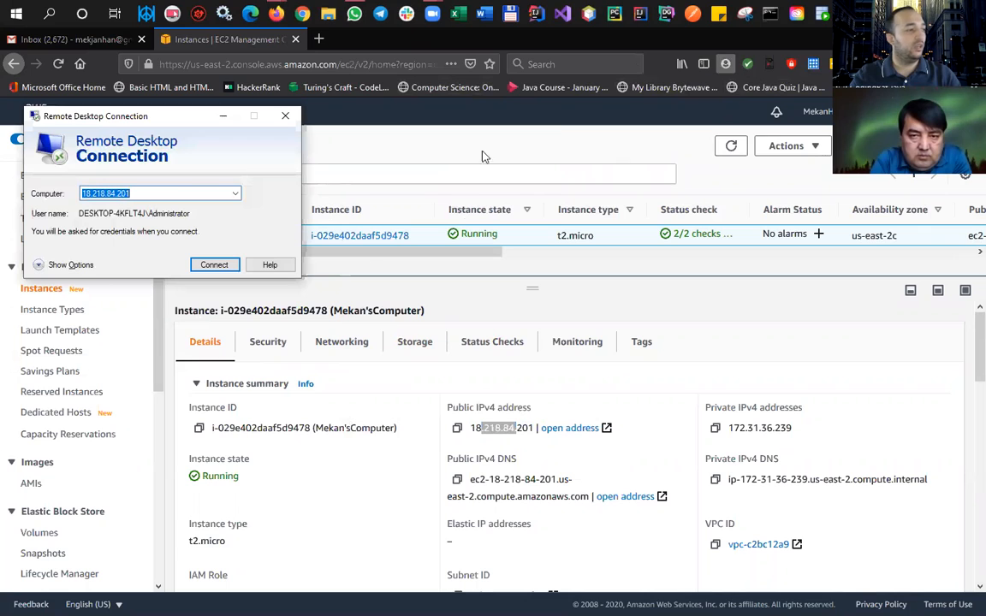
left_click(216, 265)
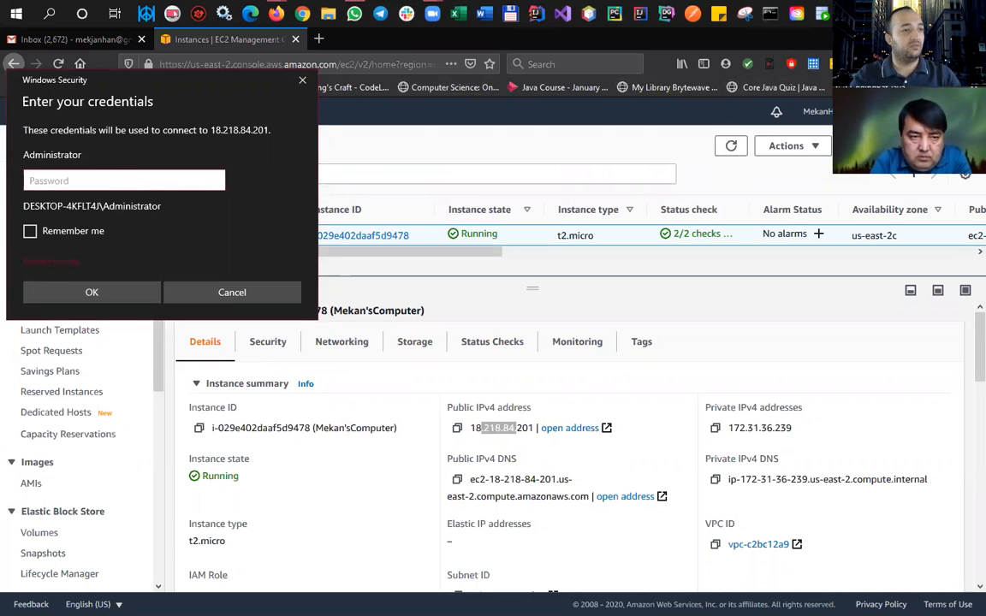
key("alt+Tab")
left_click_drag(535, 178, 323, 162)
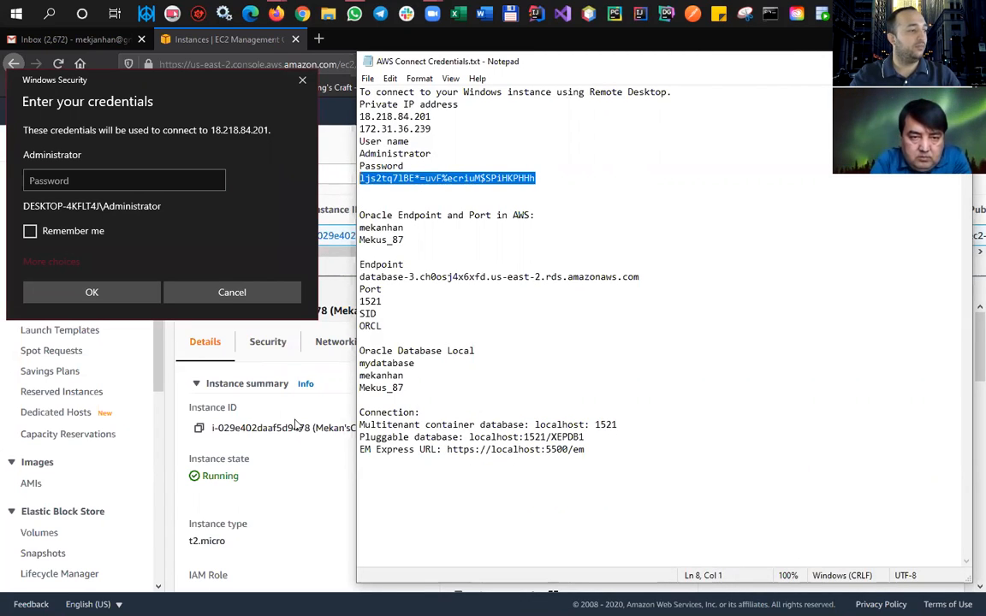
Review the instance's security and summary details in the EC2 console.
left_click(281, 345)
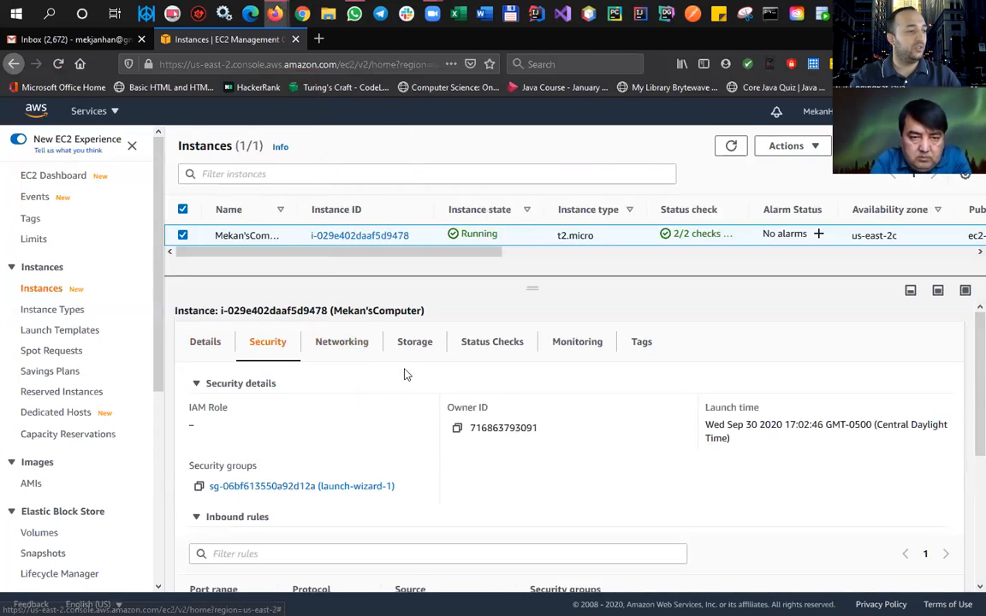
scroll(523, 400, "down", 2)
scroll(435, 402, "up", 2)
left_click(209, 344)
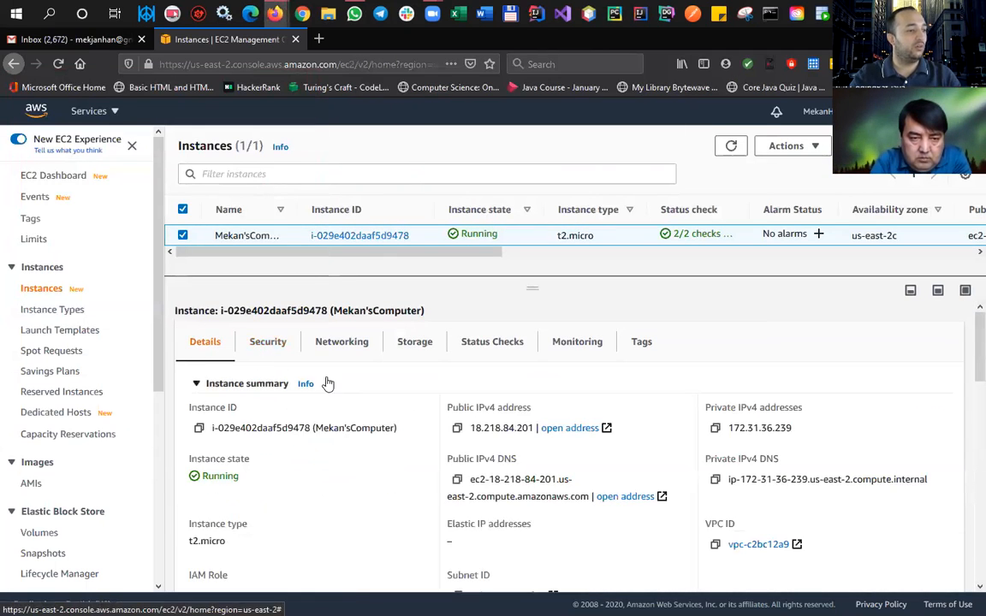
scroll(455, 459, "down", 4)
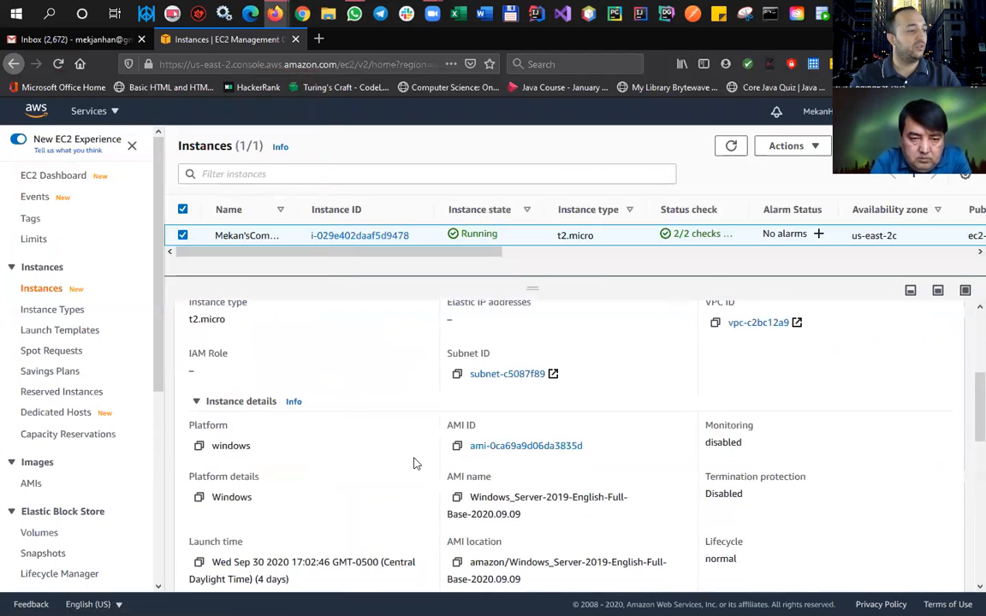
scroll(410, 460, "down", 2)
scroll(409, 460, "down", 1)
scroll(409, 460, "down", 6)
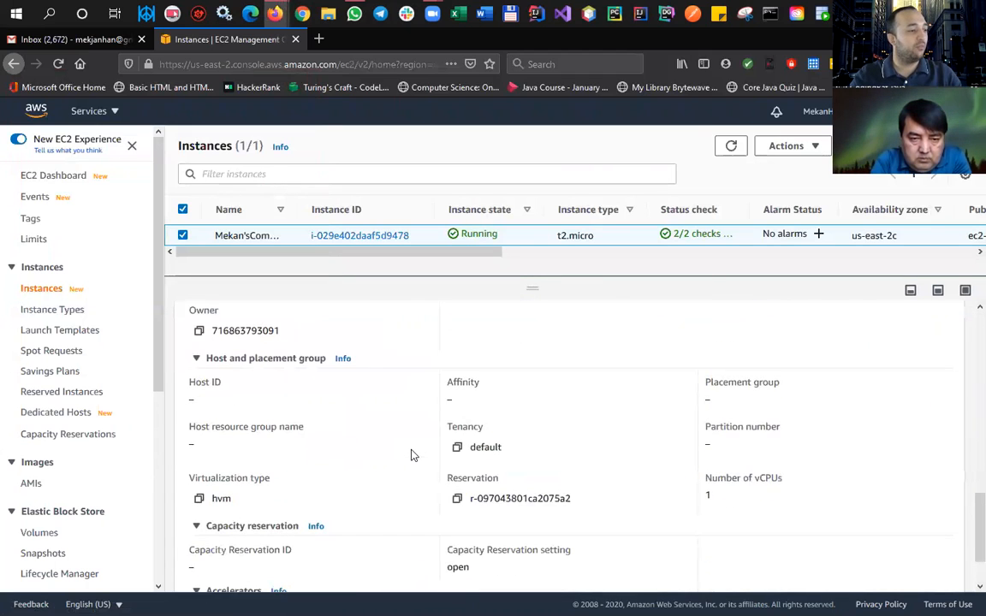
scroll(404, 457, "up", 12)
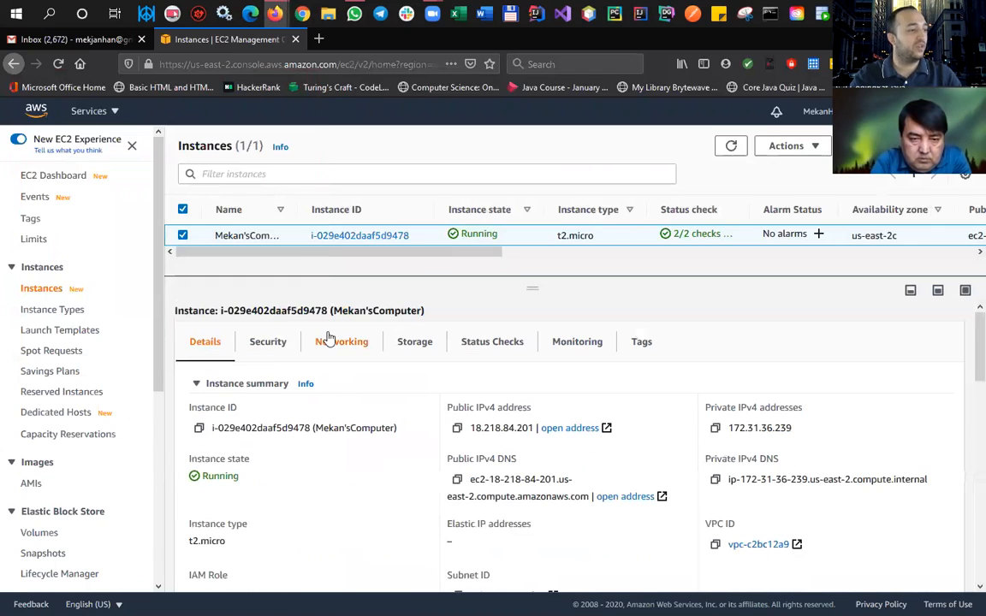
Paste the Administrator password into Windows Security, tick Remember me, and confirm.
left_click(741, 13)
left_click(542, 178)
key("shift+Home")
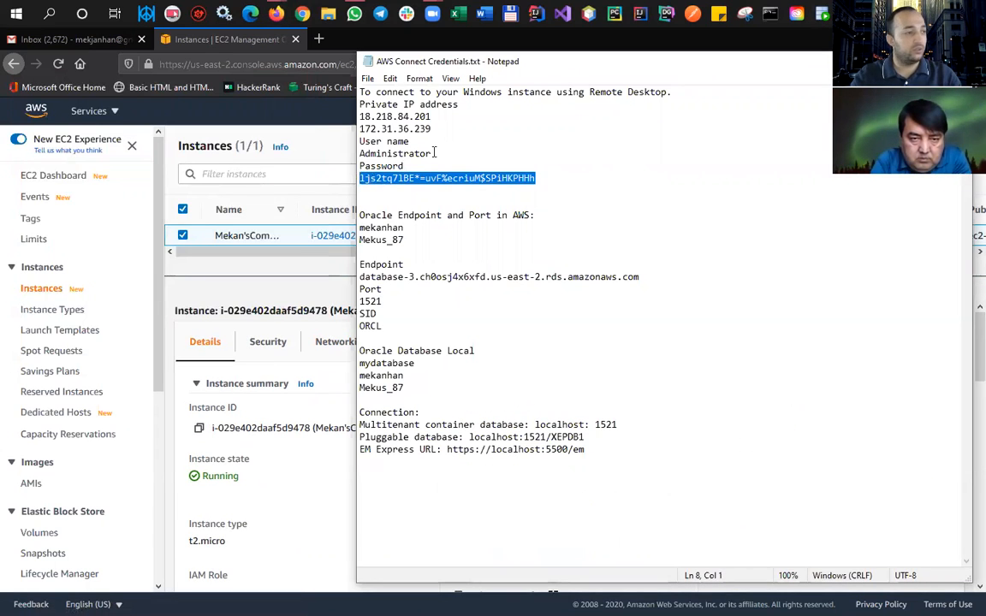
left_click(822, 14)
key("ctrl+v")
left_click(30, 230)
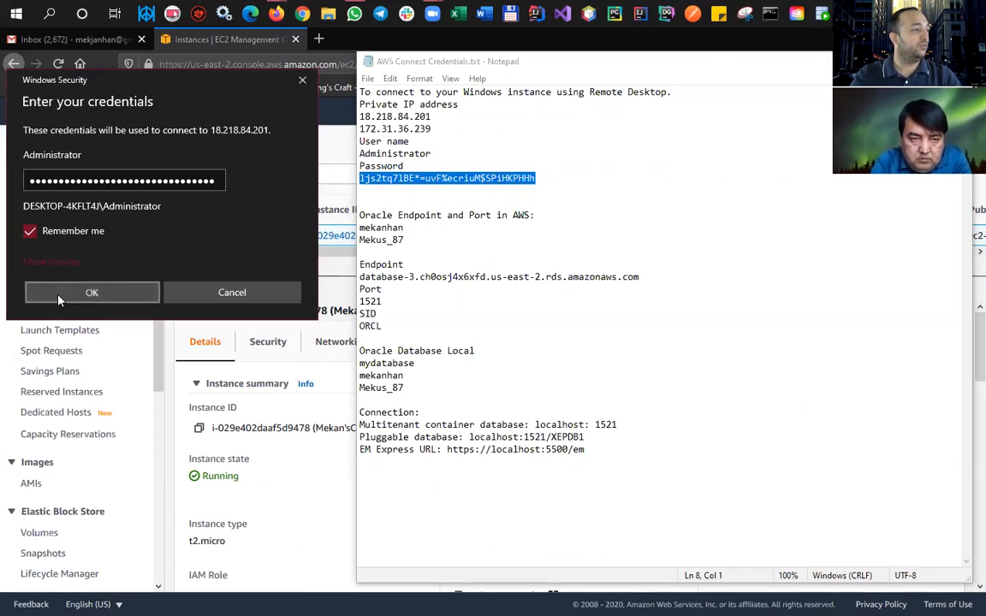
left_click(94, 291)
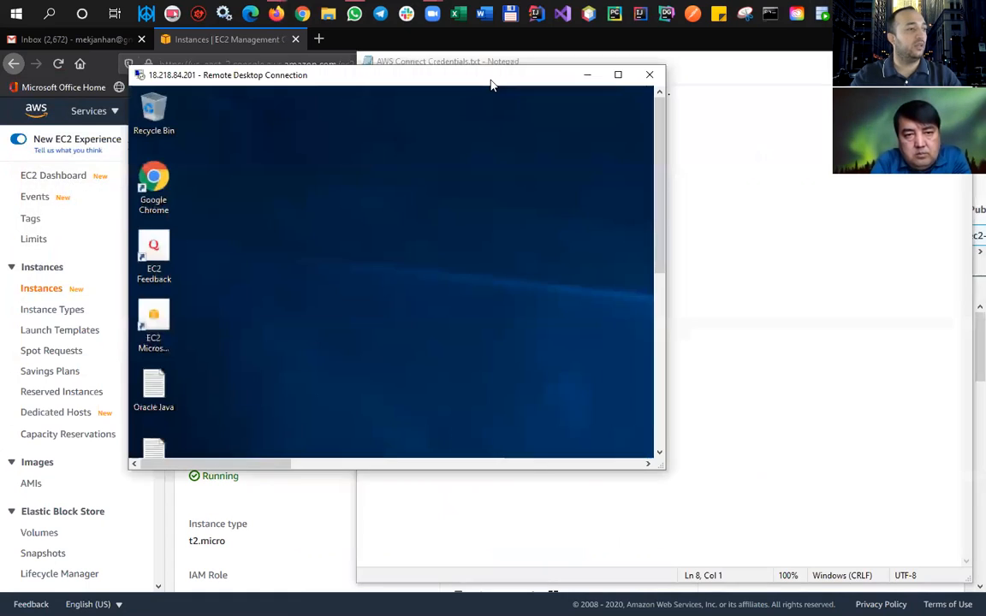
Maximize the remote desktop session and launch Google Chrome from its desktop icon.
double_click(489, 81)
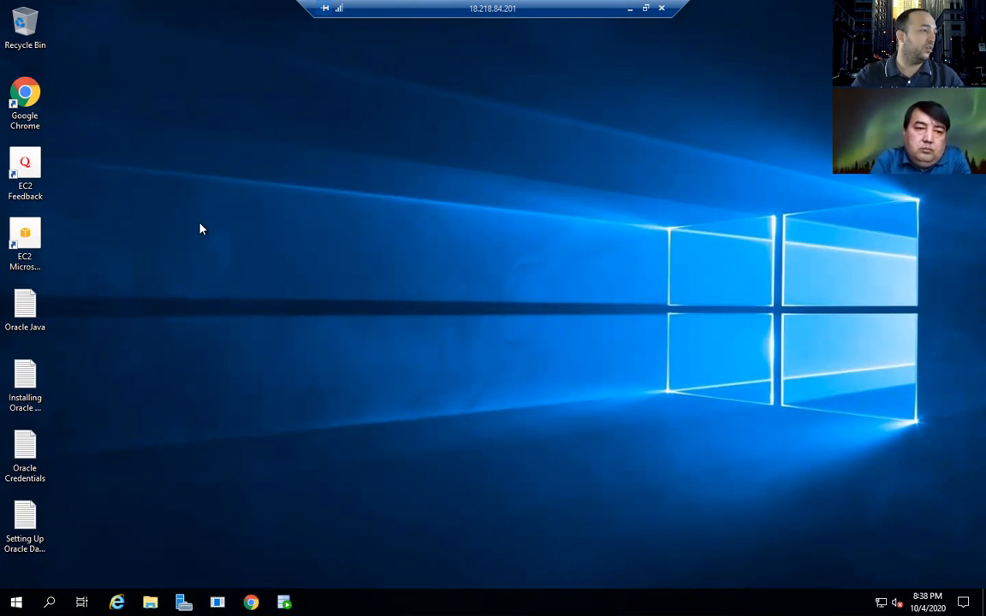
left_click(36, 128)
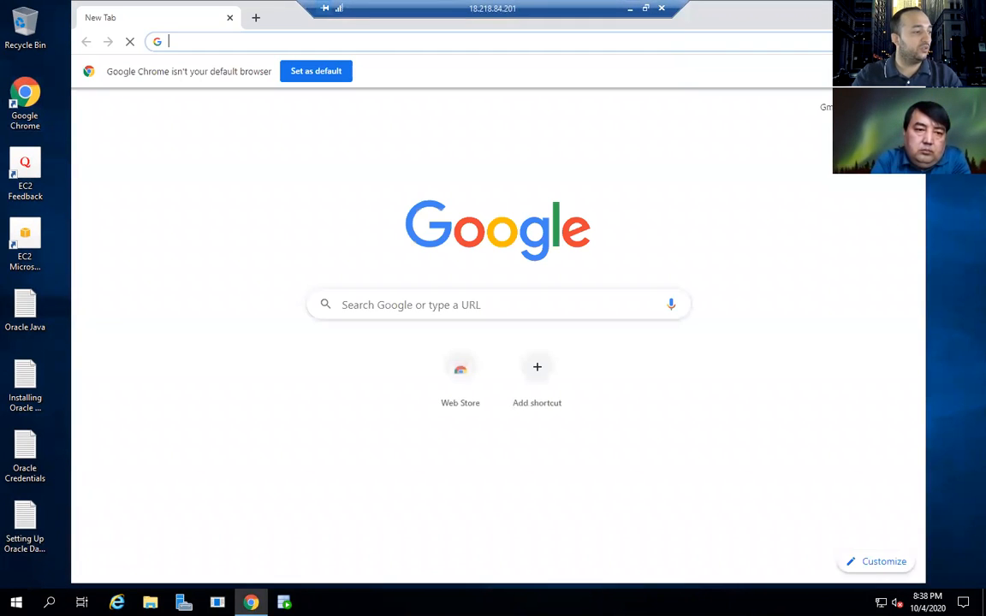
Open Internet Explorer, dismiss the IE11 setup prompt, and review Internet zone security in Internet Options.
left_click(117, 602)
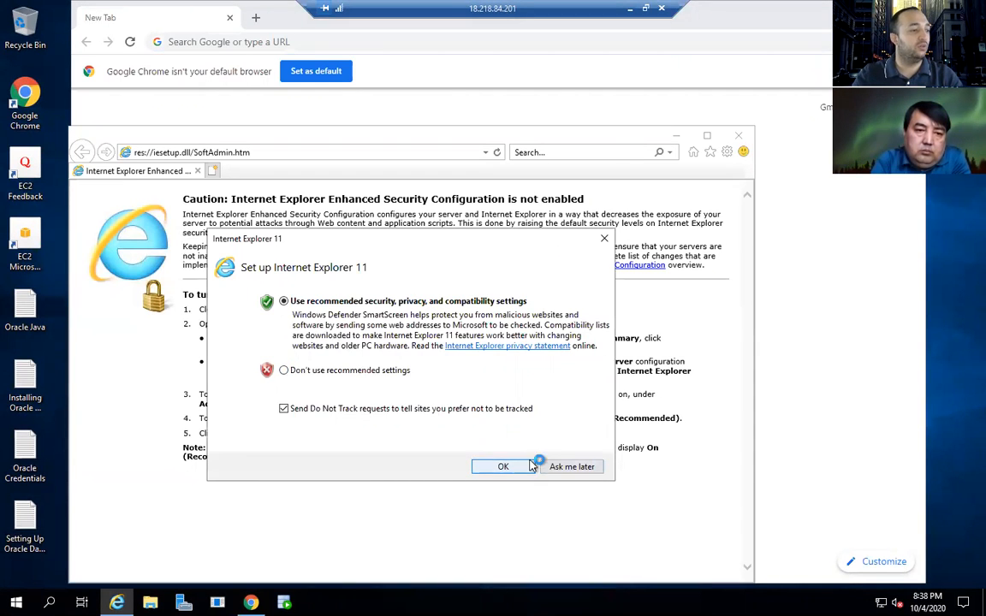
left_click(604, 241)
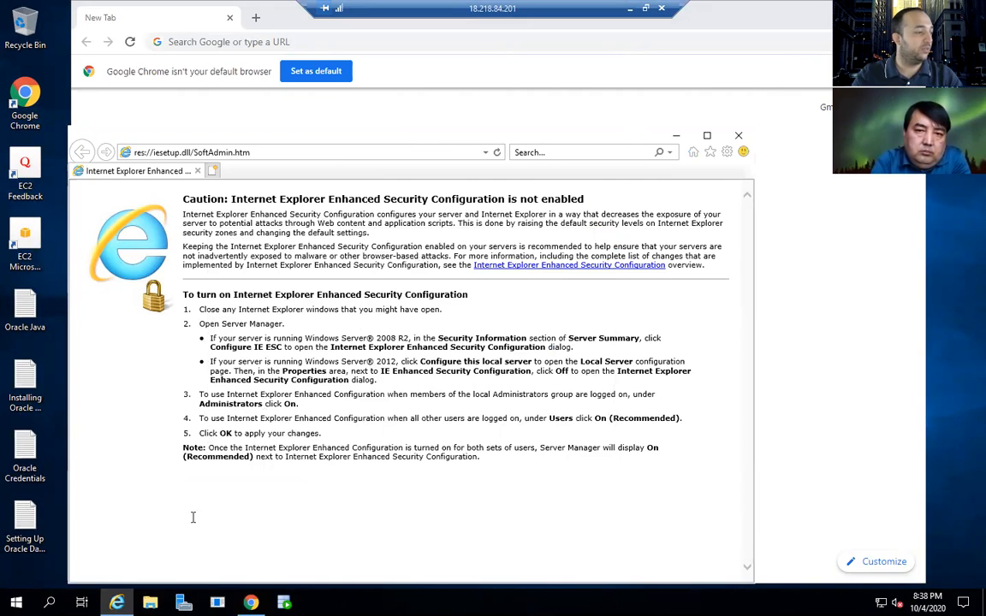
left_click(117, 602)
left_click(116, 602)
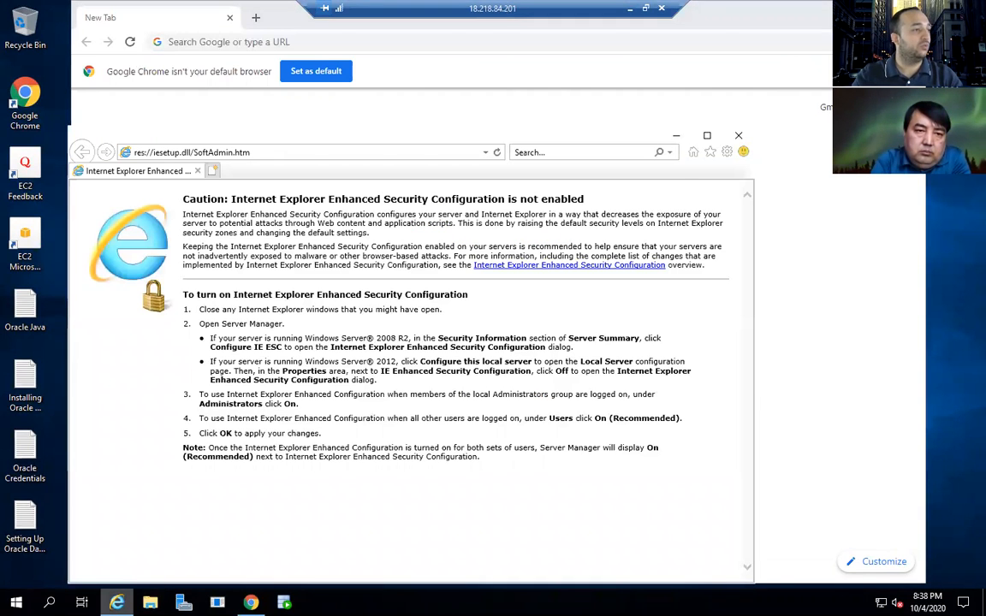
left_click(727, 152)
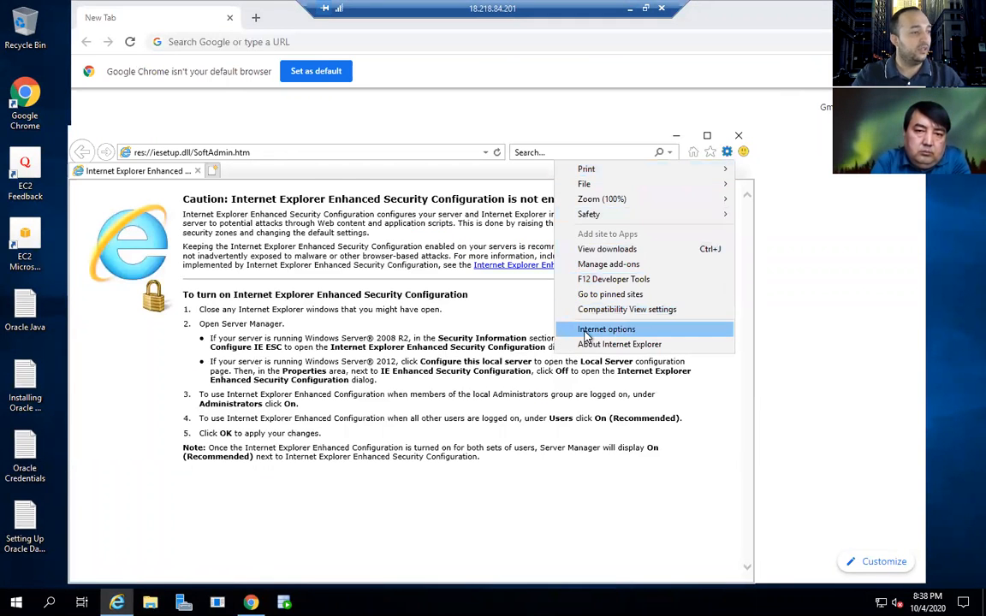
left_click(596, 328)
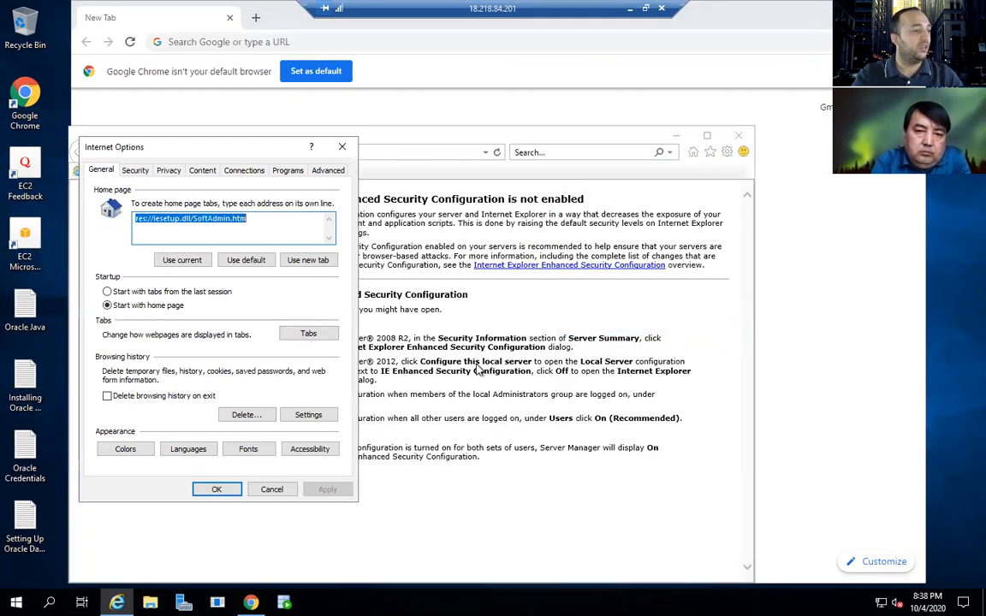
left_click(169, 170)
left_click(135, 170)
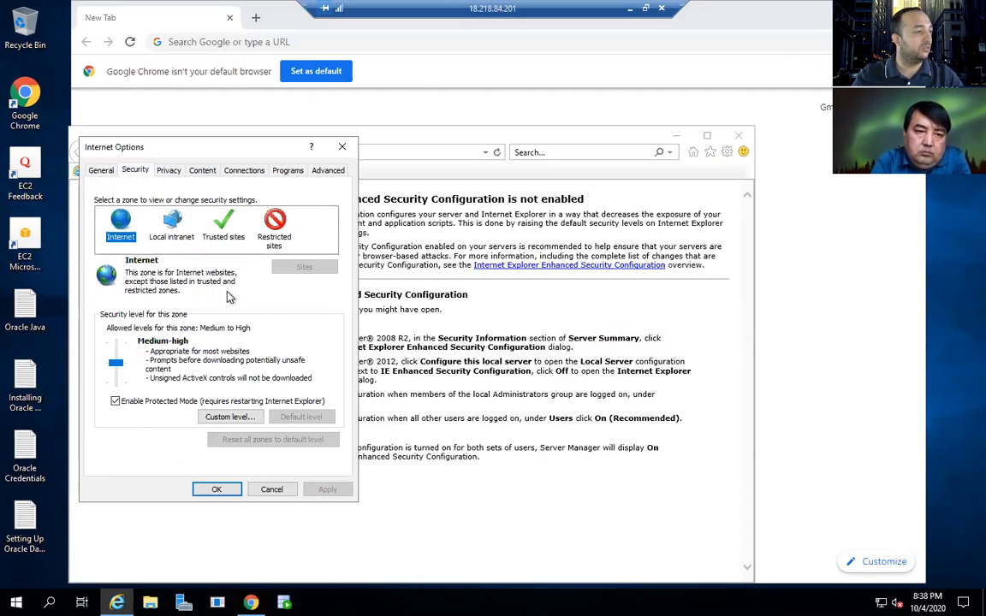
left_click(342, 146)
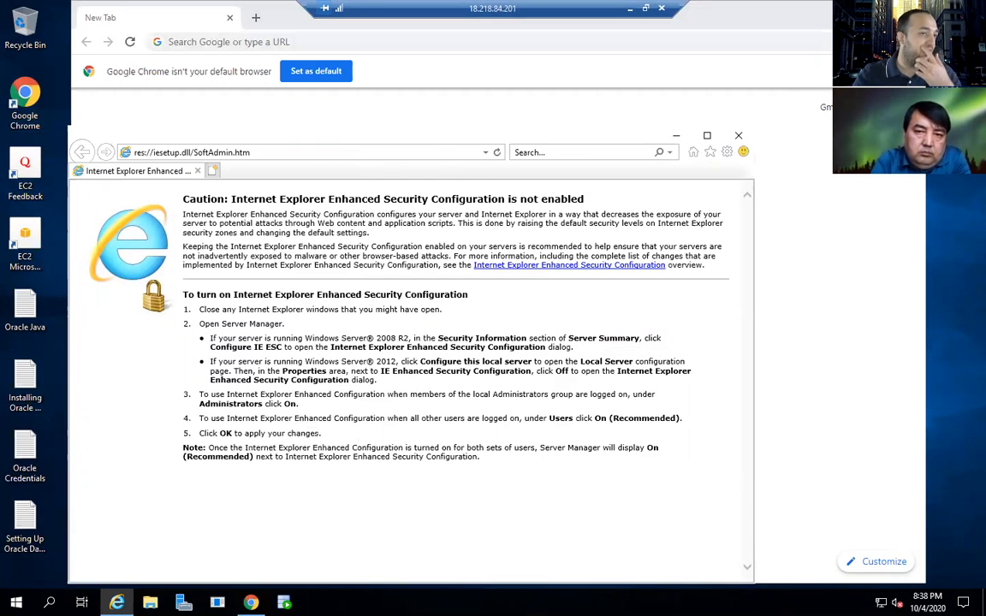
Close Chrome and Internet Explorer on the remote desktop.
left_click(733, 21)
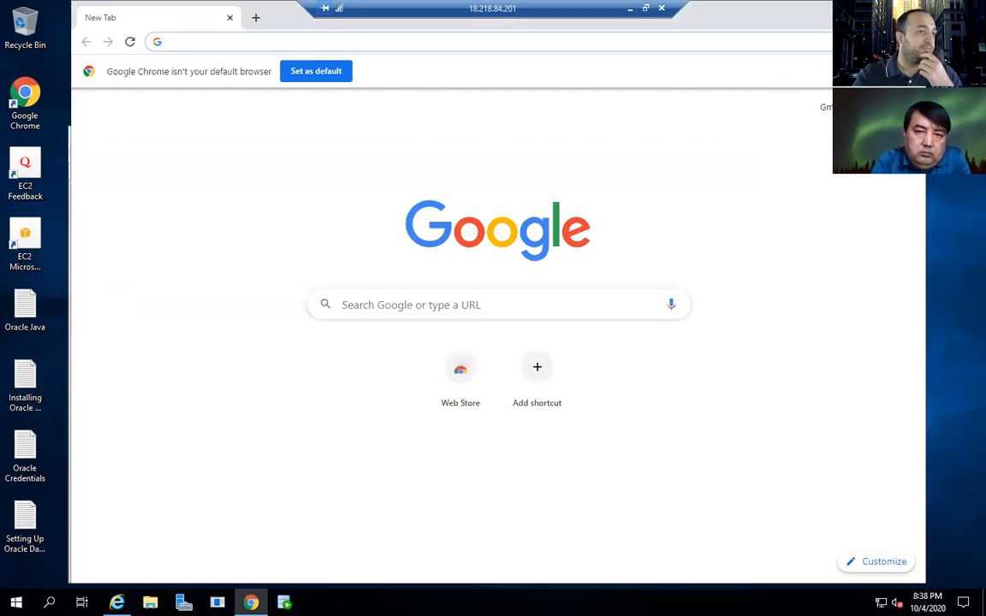
left_click(909, 11)
left_click(738, 132)
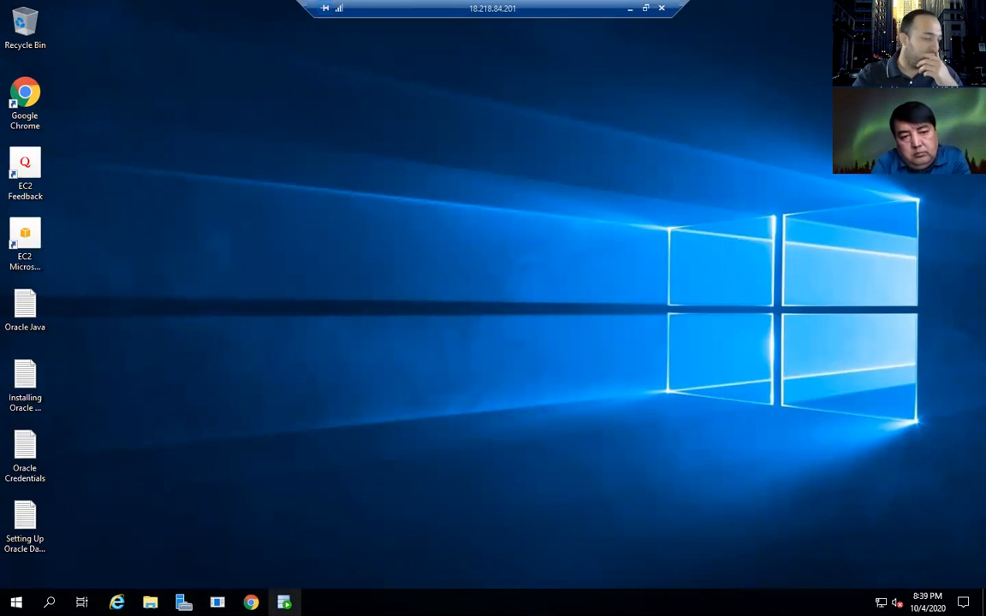
Launch Oracle SQL Developer from the remote taskbar and reposition its window.
left_click(291, 591)
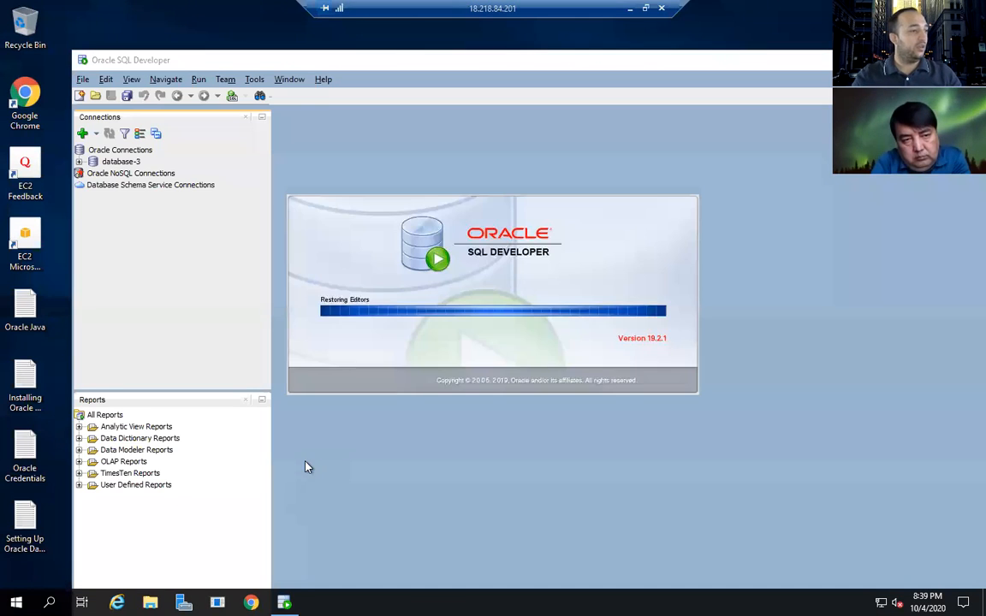
left_click_drag(357, 59, 291, 48)
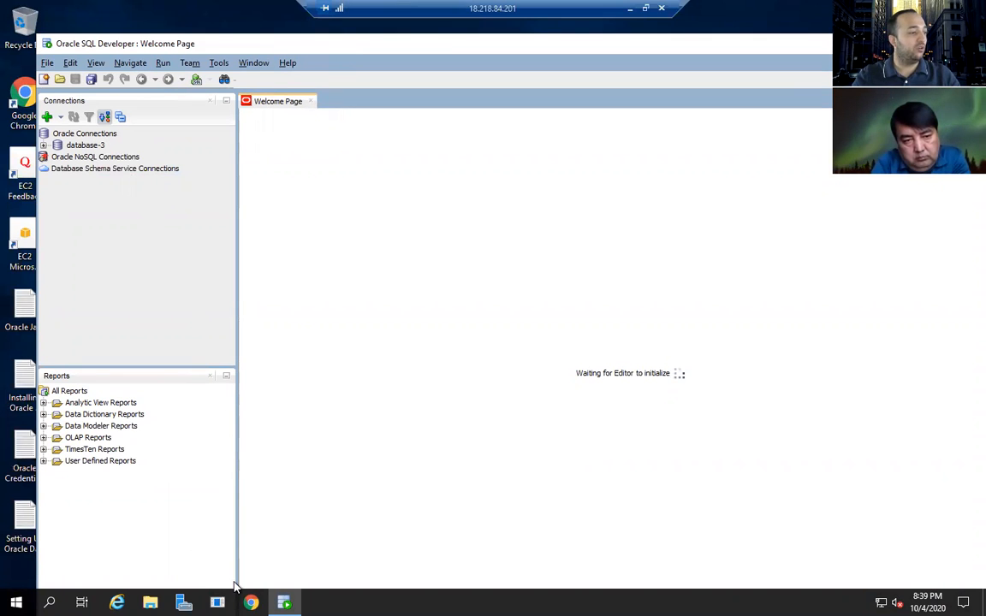
Minimize the remote session and show All services in the local AWS console.
left_click(629, 13)
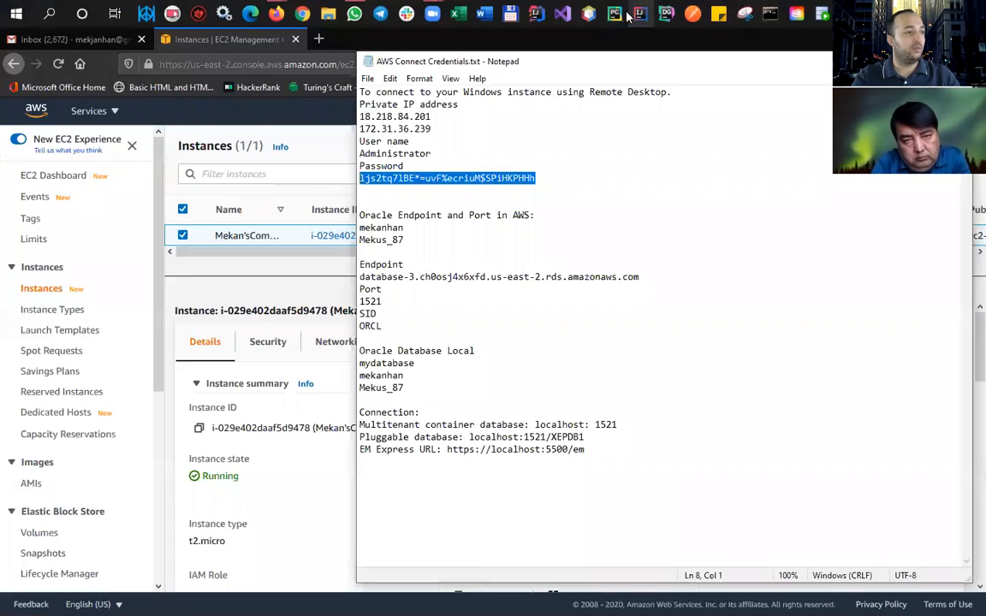
left_click(220, 40)
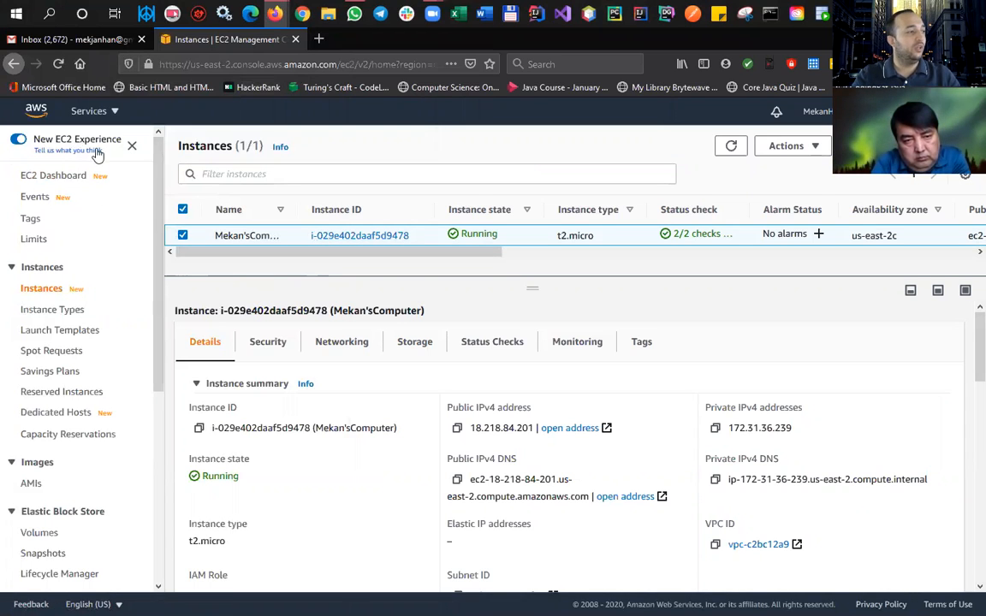
left_click(101, 111)
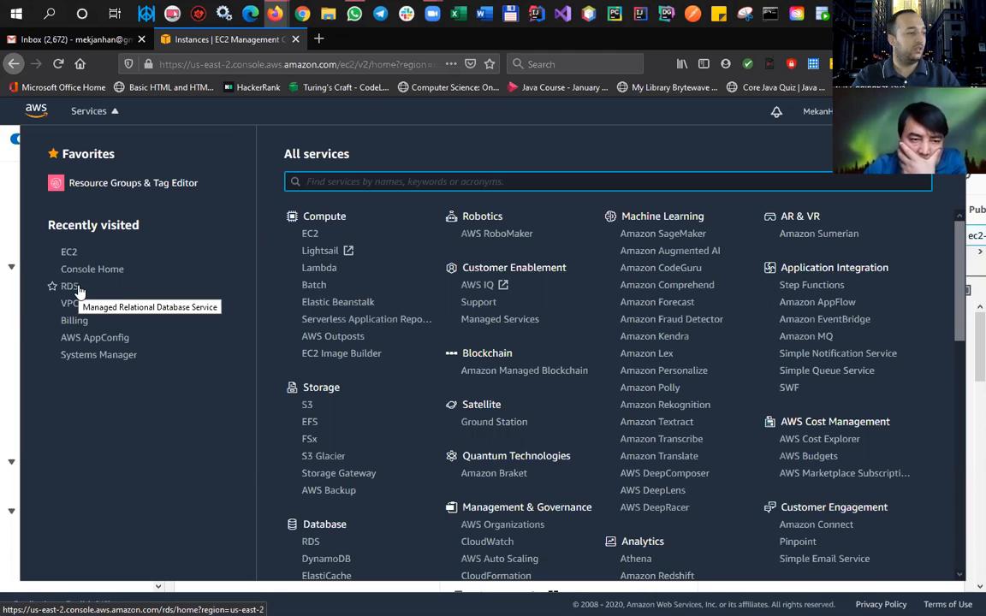
Open RDS DB Instances (2/40), check their status, and open database-3's details page.
left_click(308, 539)
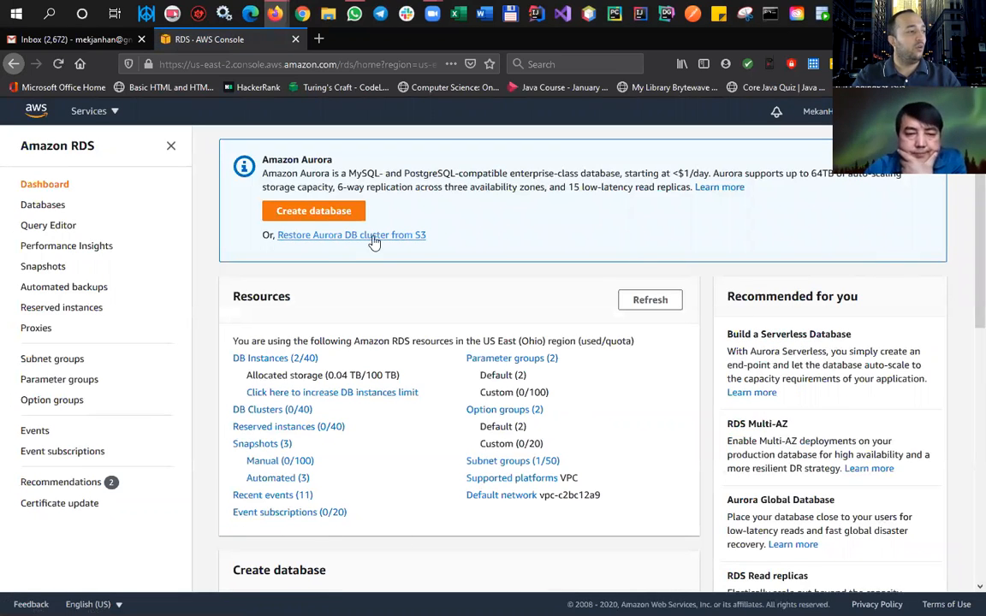
left_click(256, 359)
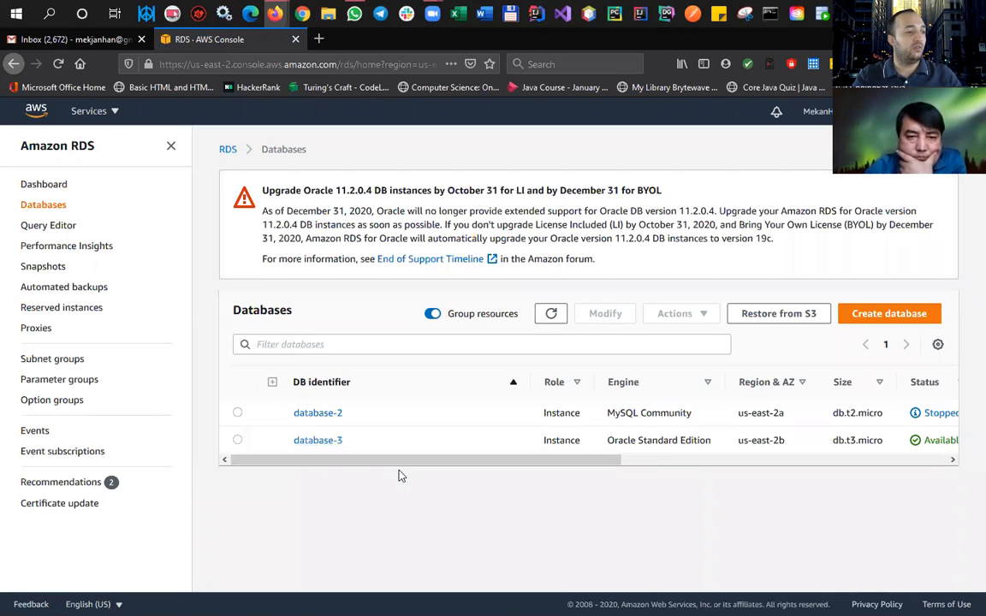
left_click_drag(431, 462, 318, 443)
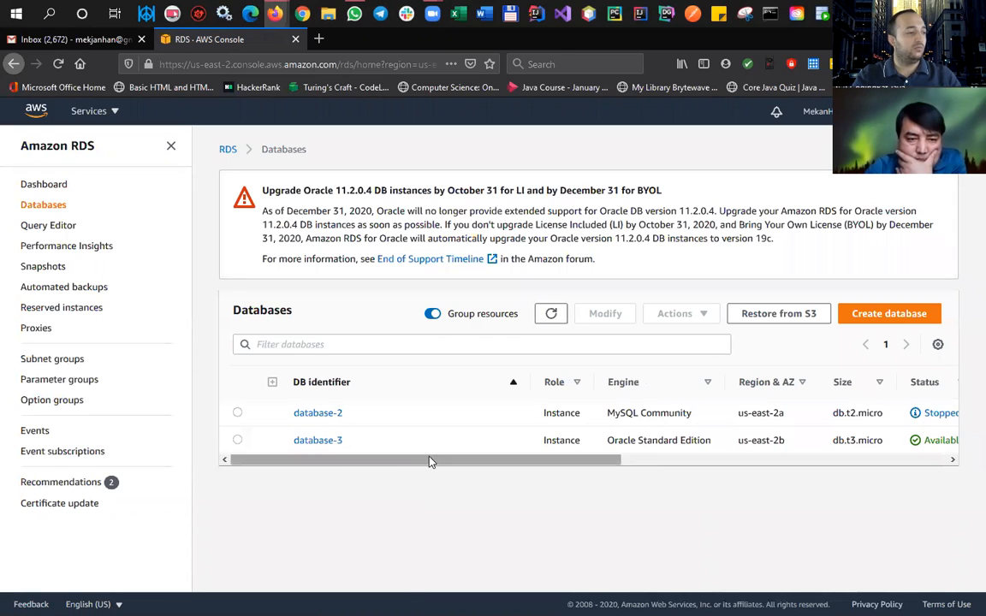
left_click_drag(413, 461, 385, 465)
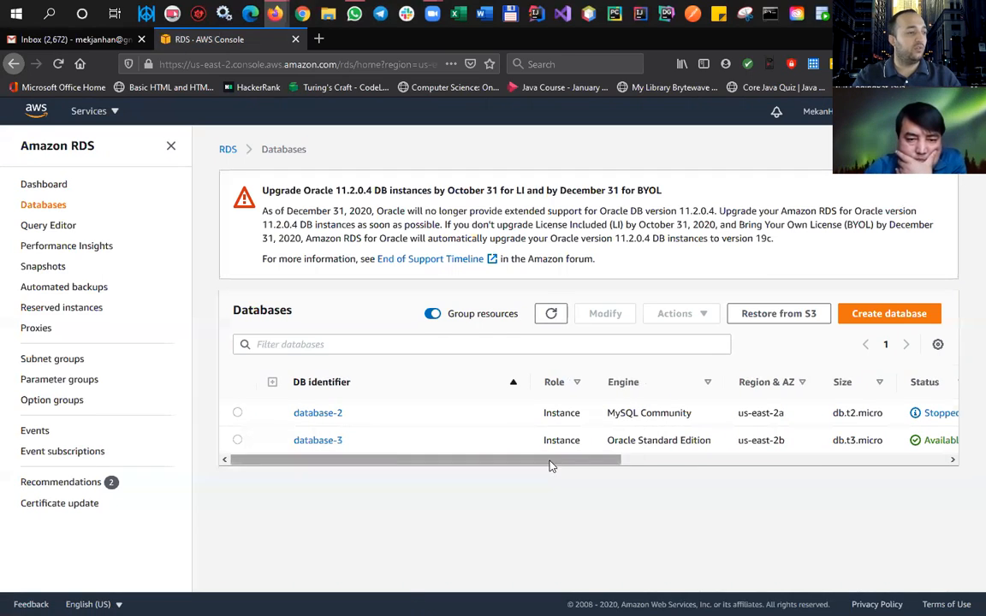
left_click_drag(585, 465, 647, 464)
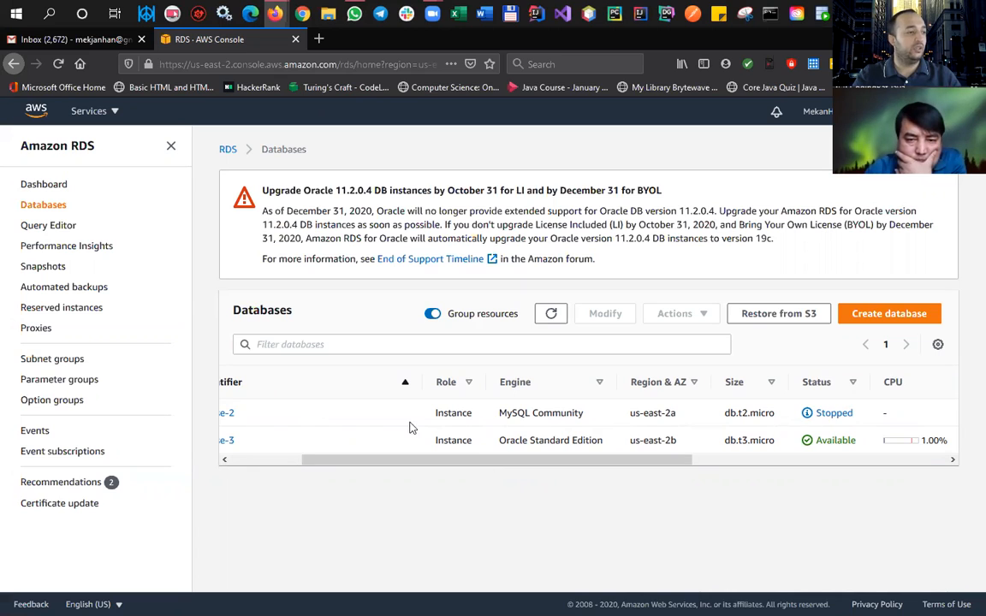
left_click_drag(451, 457, 343, 466)
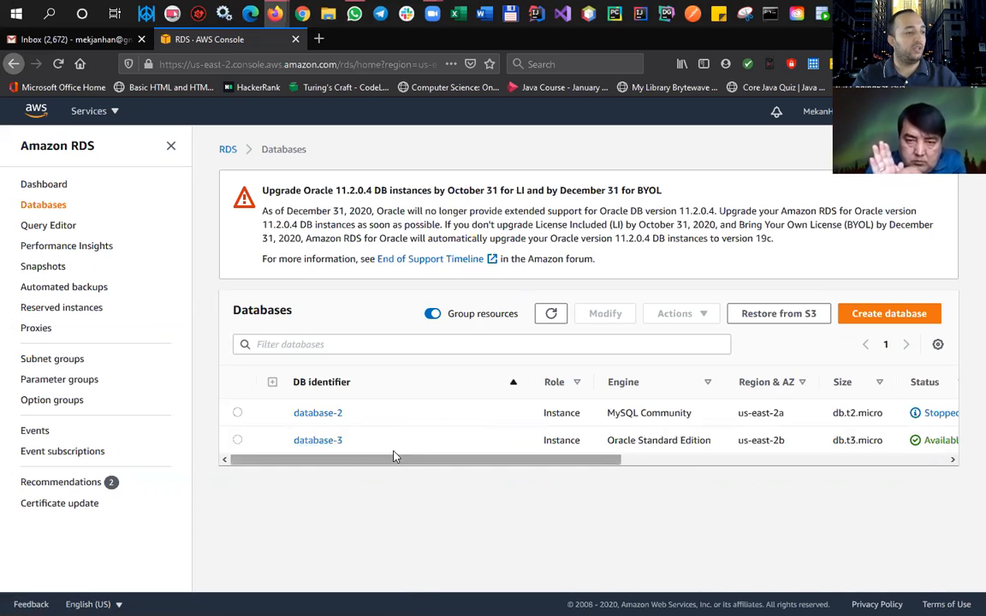
left_click(317, 441)
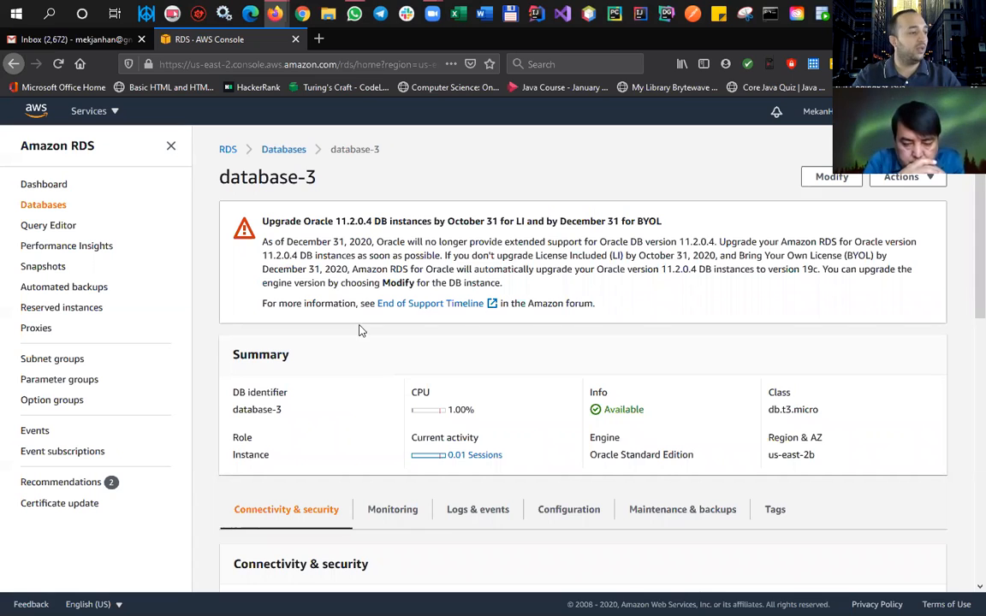
In database-3's Connectivity & security, highlight the Endpoint & port section and port 1521.
scroll(376, 316, "down", 3)
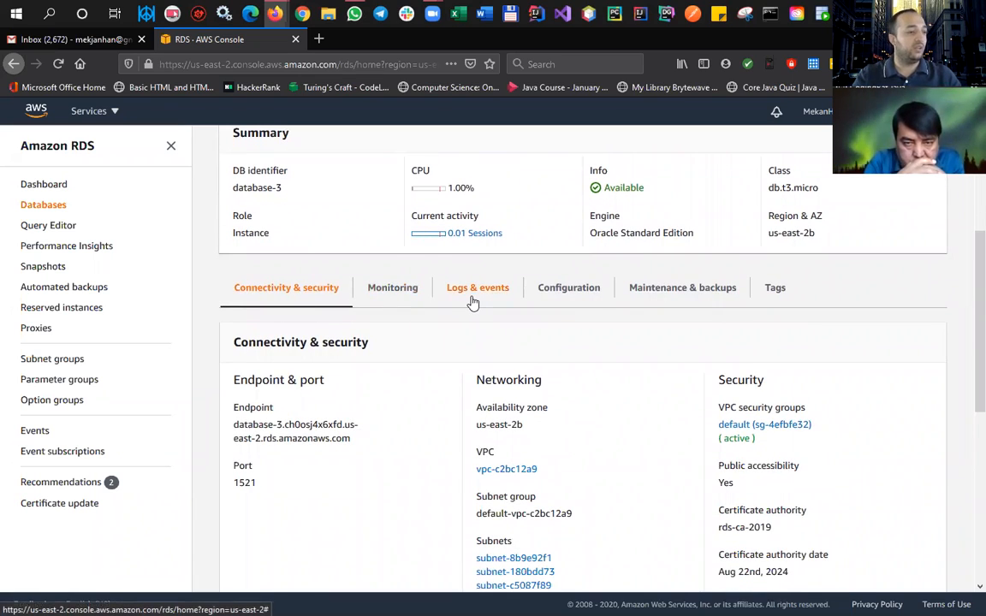
scroll(505, 342, "down", 2)
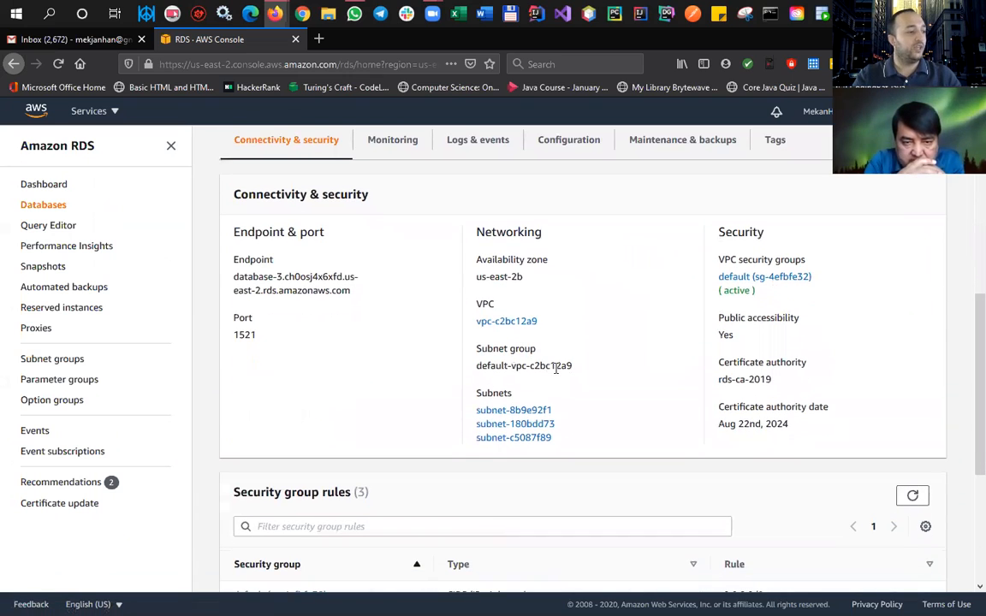
scroll(562, 368, "up", 2)
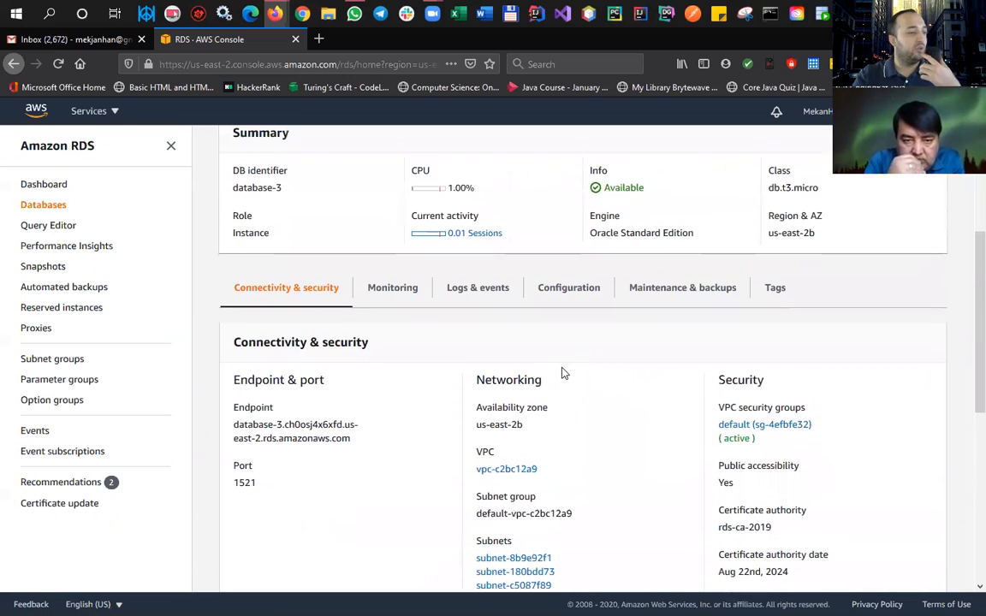
scroll(561, 371, "up", 1)
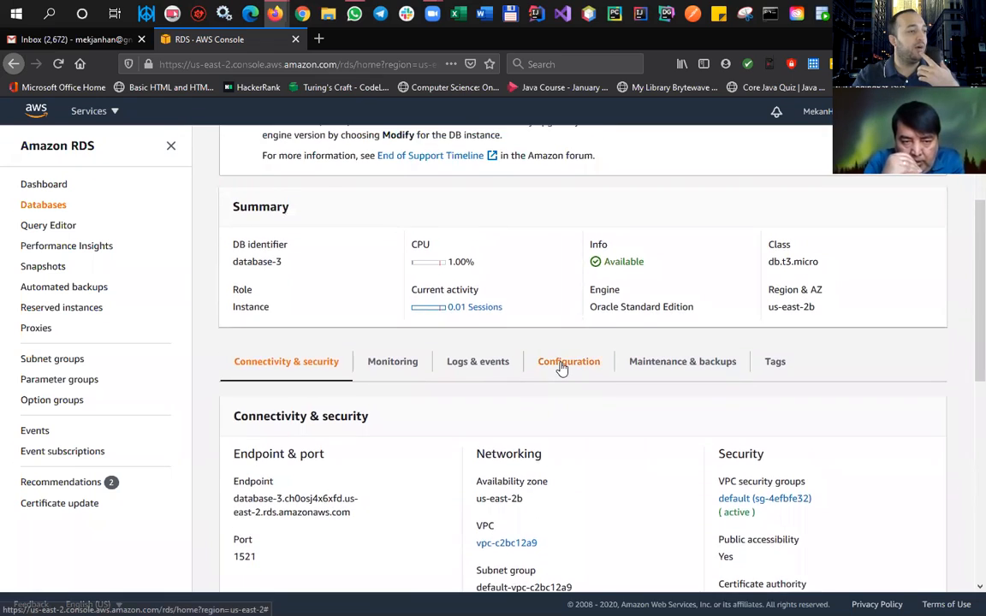
scroll(561, 369, "down", 1)
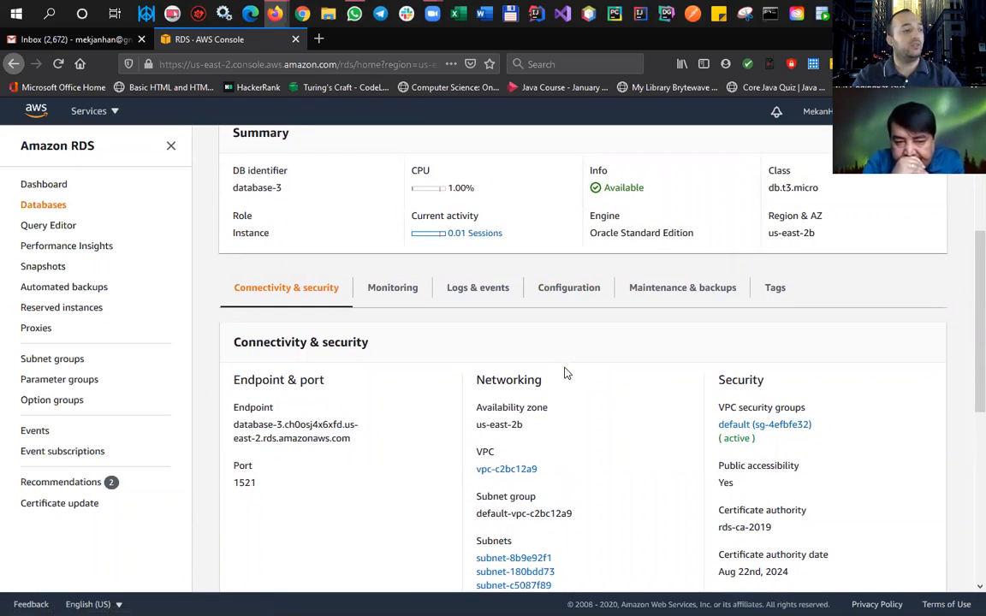
scroll(565, 373, "up", 1)
scroll(566, 377, "down", 3)
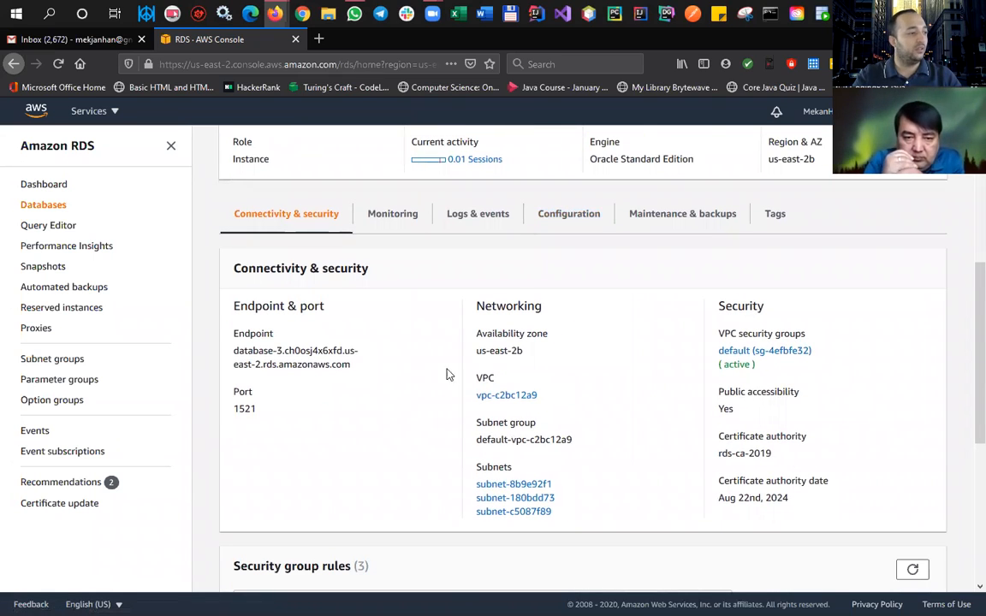
left_click_drag(239, 306, 302, 308)
left_click(262, 307)
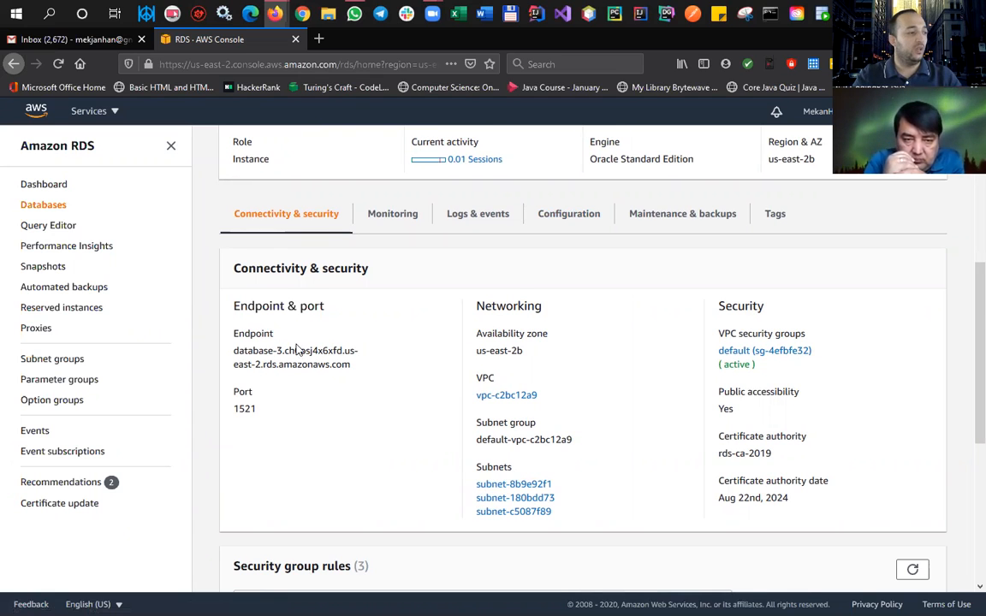
scroll(397, 308, "up", 3)
scroll(397, 300, "down", 3)
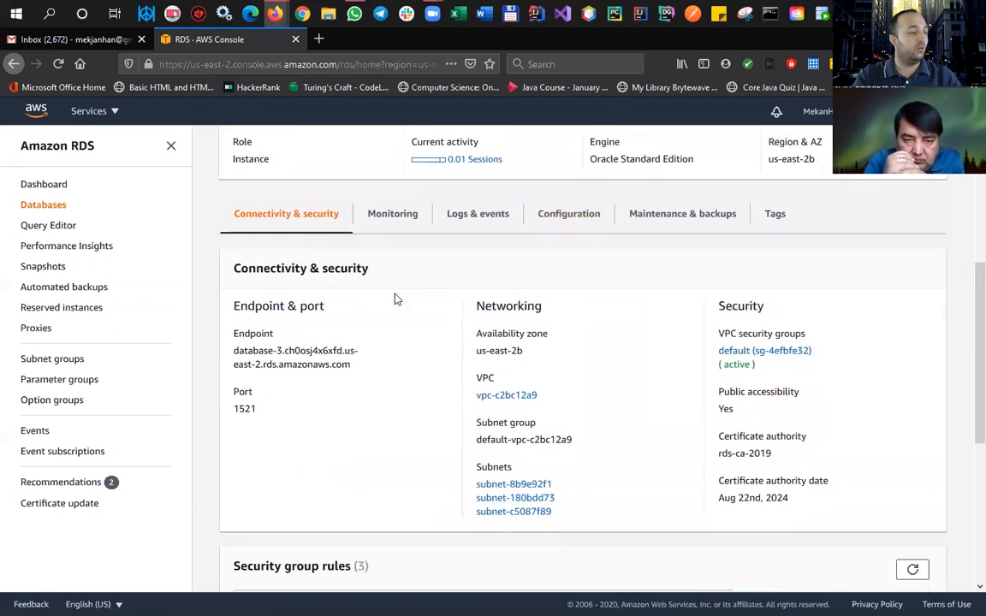
left_click_drag(266, 415, 237, 418)
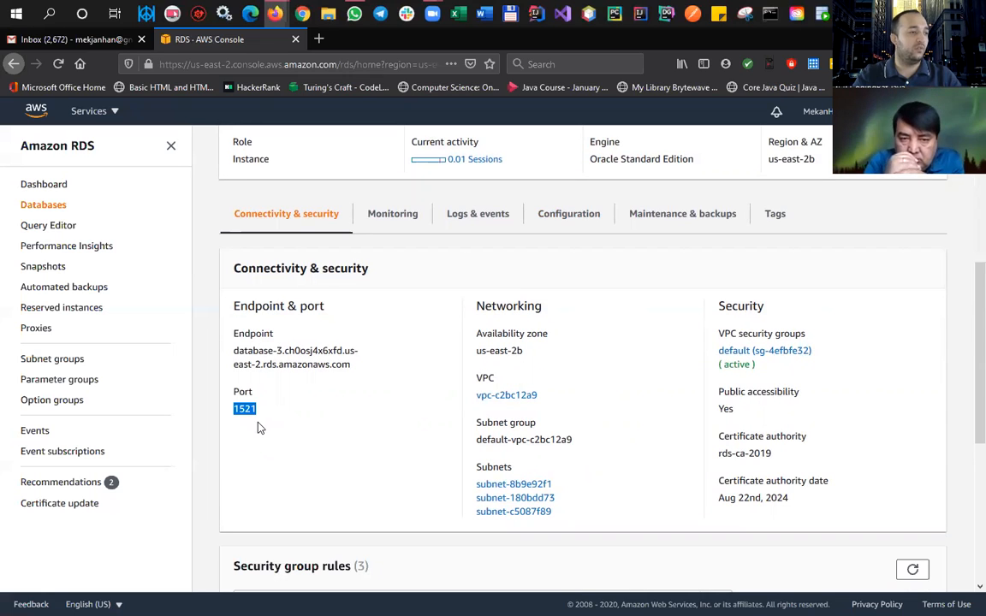
Select database-3's endpoint address and mark the database-3 name within it.
scroll(259, 423, "up", 3)
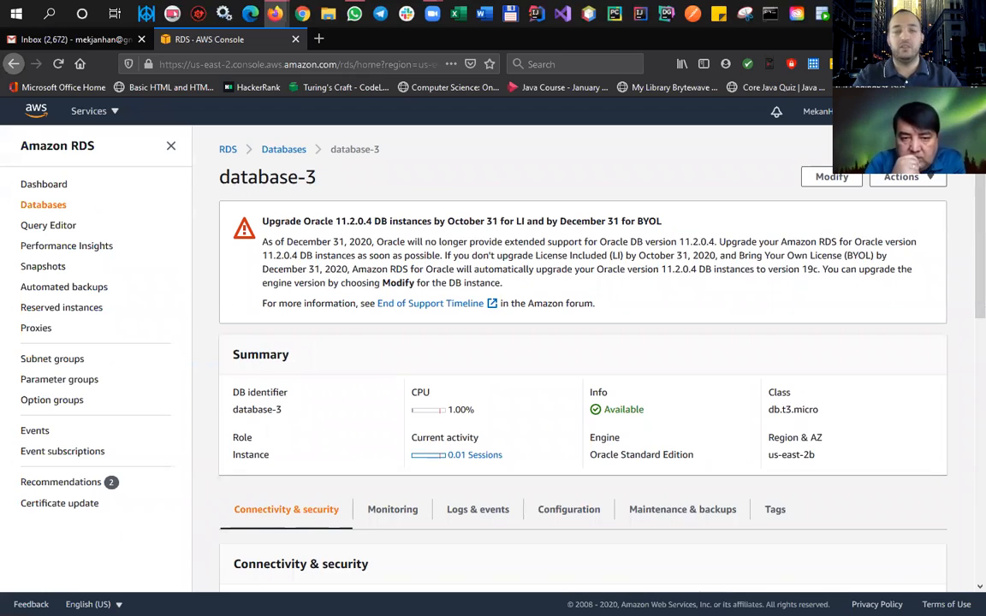
scroll(496, 356, "down", 3)
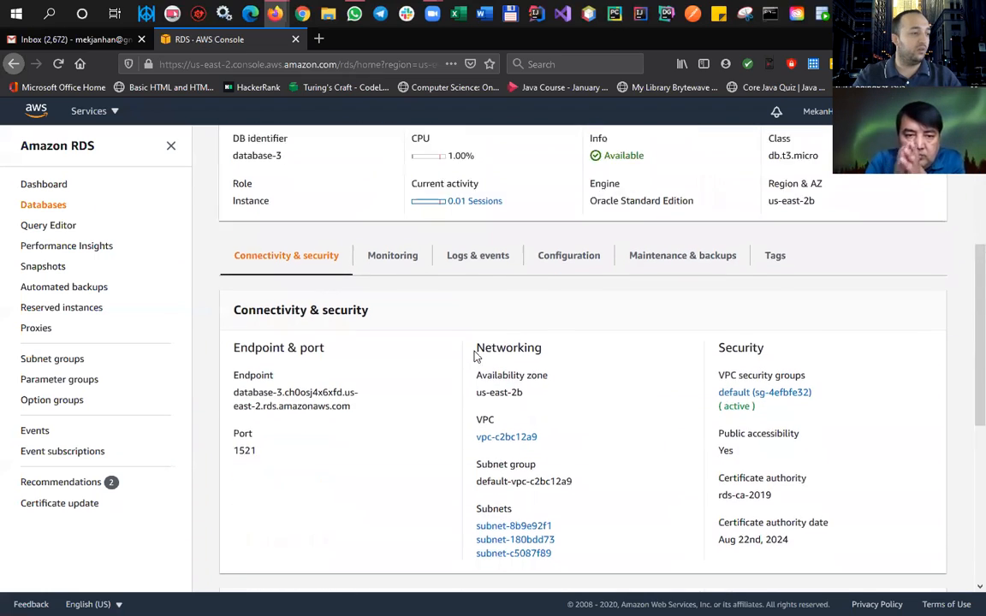
left_click_drag(350, 365, 235, 351)
left_click(285, 351)
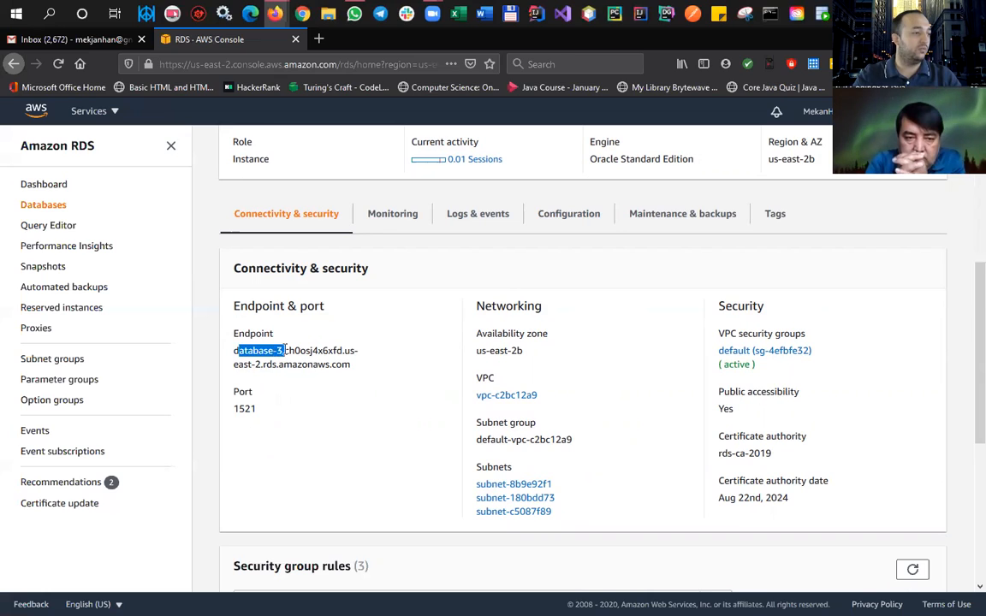
left_click(311, 367)
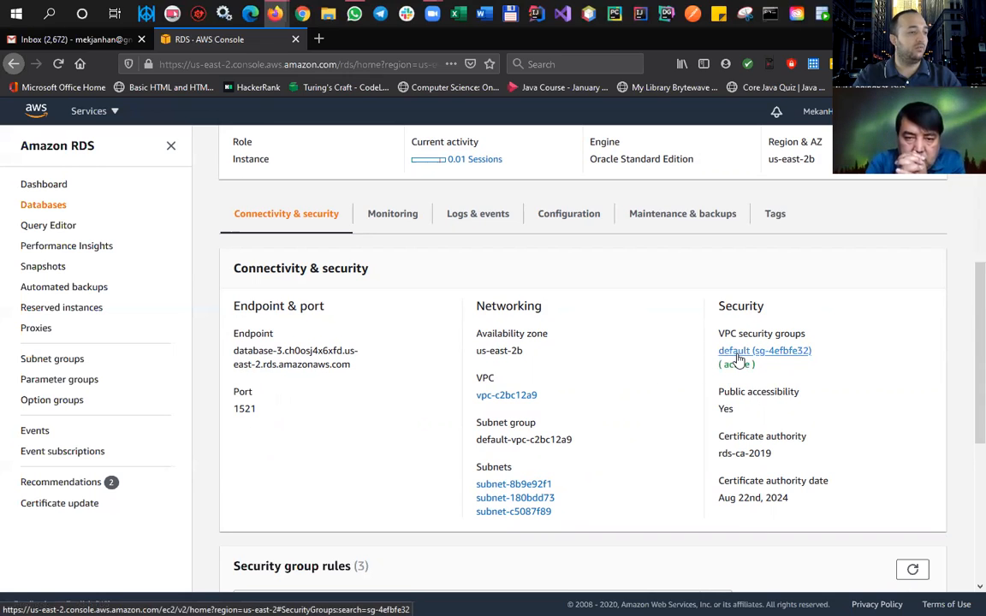
Bring the Remote Desktop window with Oracle SQL Developer to the front.
scroll(539, 346, "up", 2)
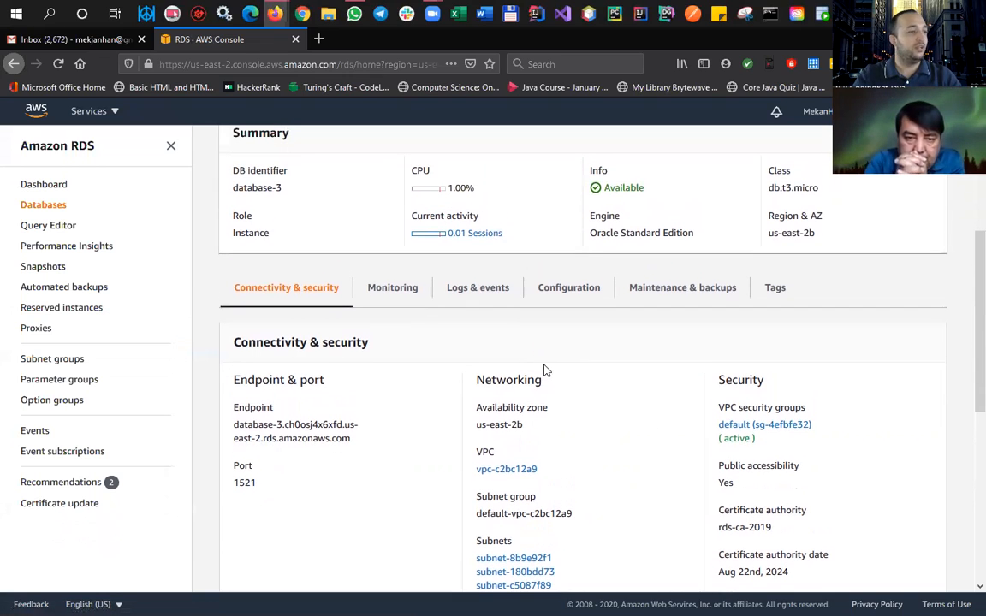
scroll(539, 368, "up", 3)
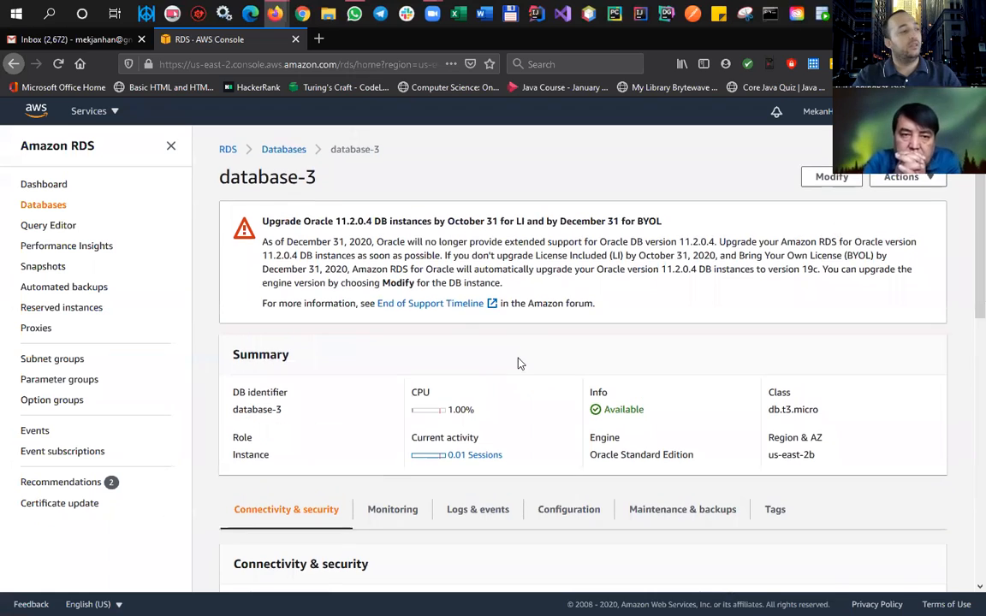
scroll(457, 386, "down", 4)
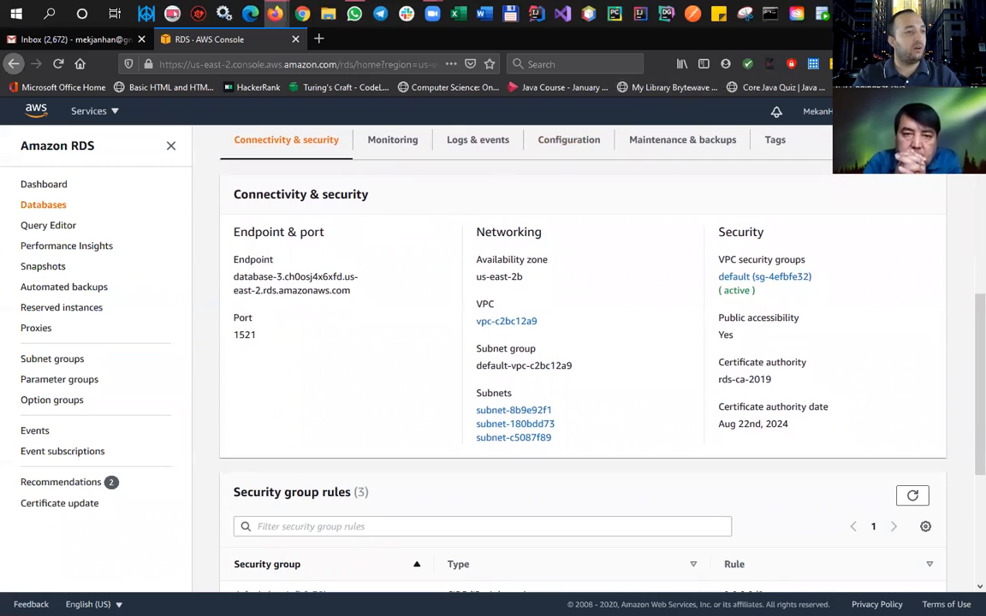
left_click(845, 14)
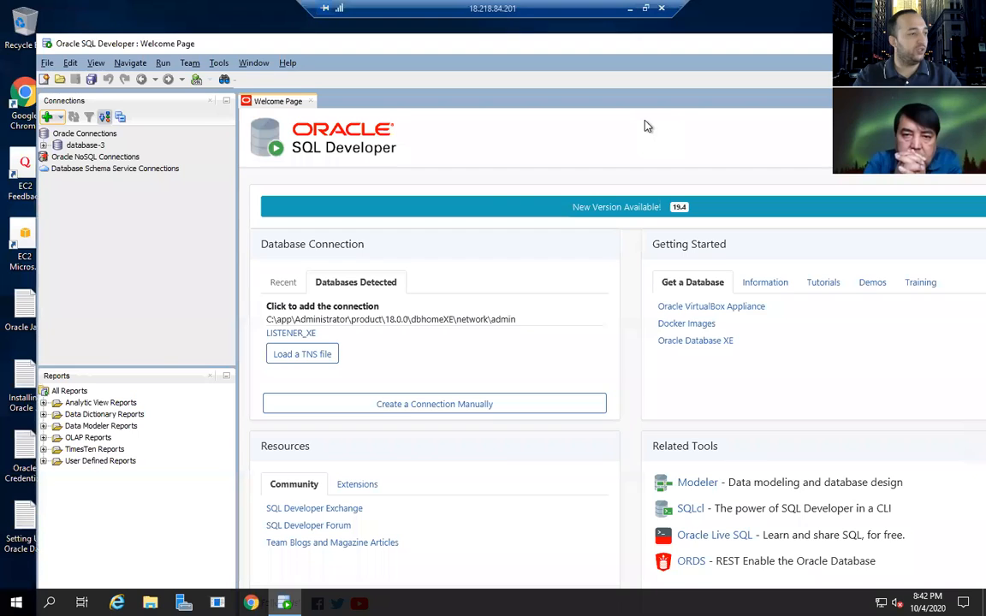
In database-3's connection properties, verify the RDS hostname, port 1521 and SID ORCL, then test and connect.
right_click(92, 149)
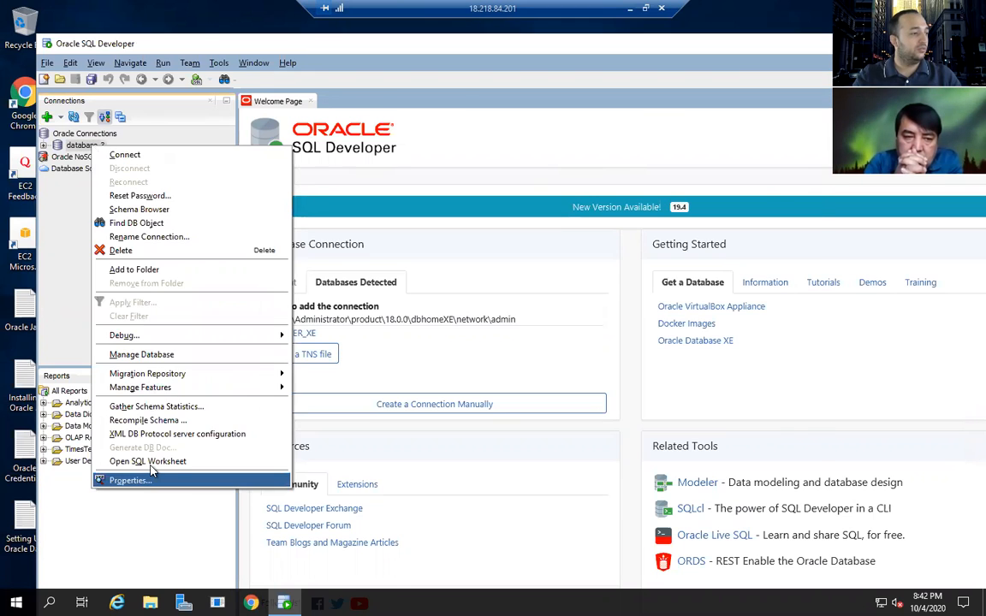
left_click(130, 480)
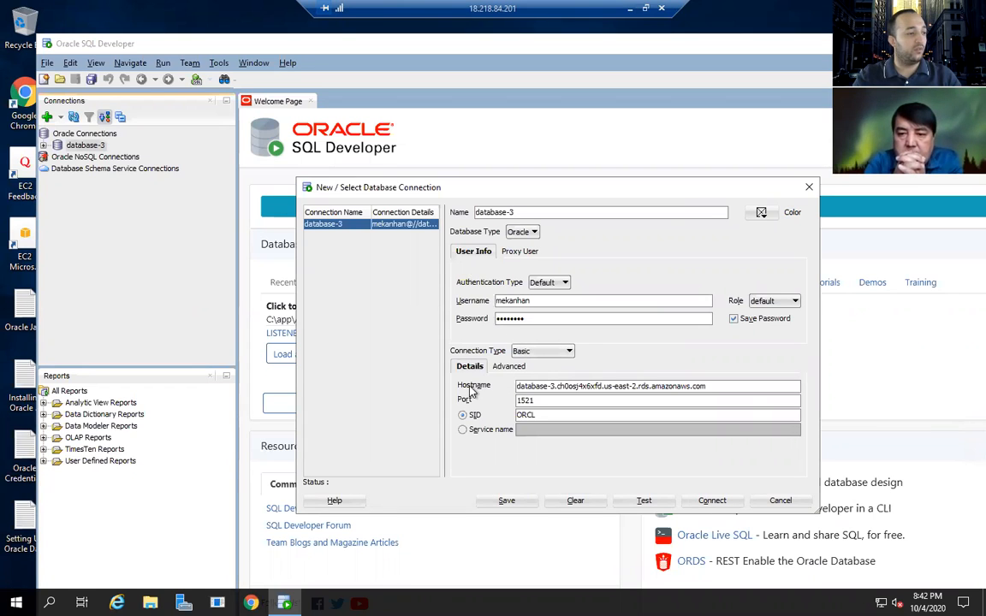
left_click_drag(713, 389, 514, 384)
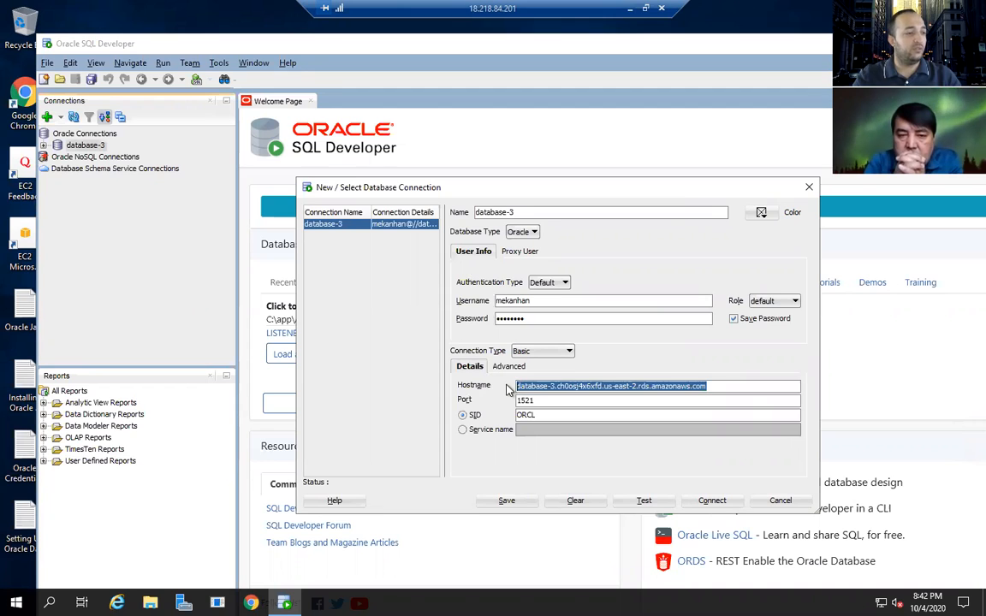
left_click_drag(722, 385, 491, 383)
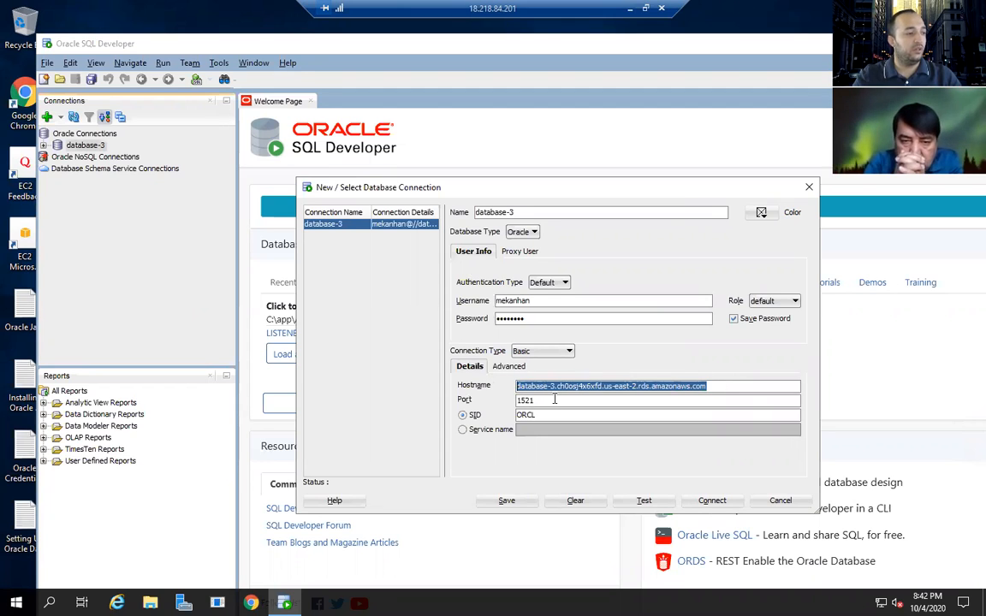
key("Tab")
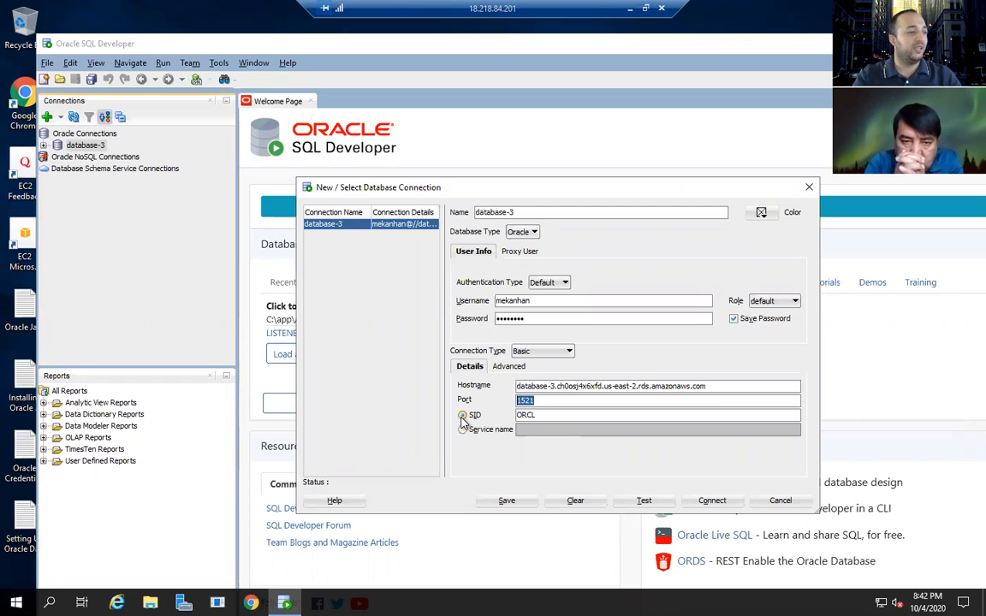
key("Tab")
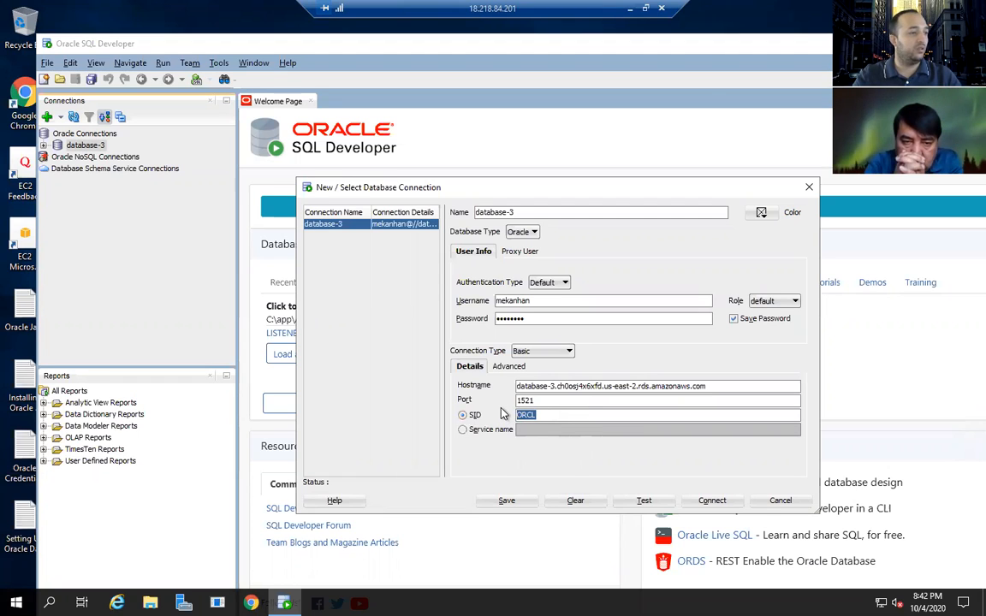
left_click(643, 503)
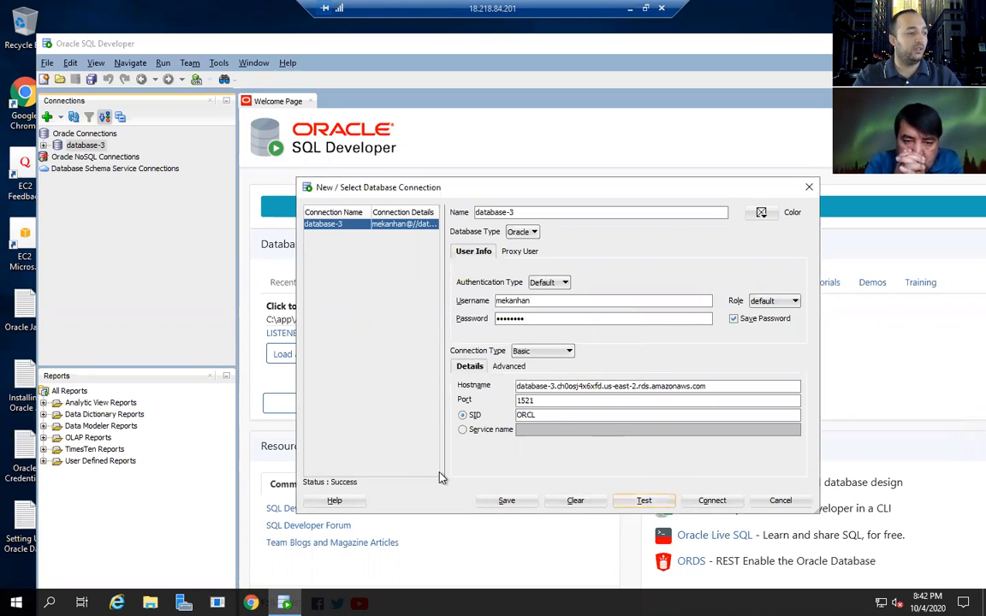
left_click(710, 501)
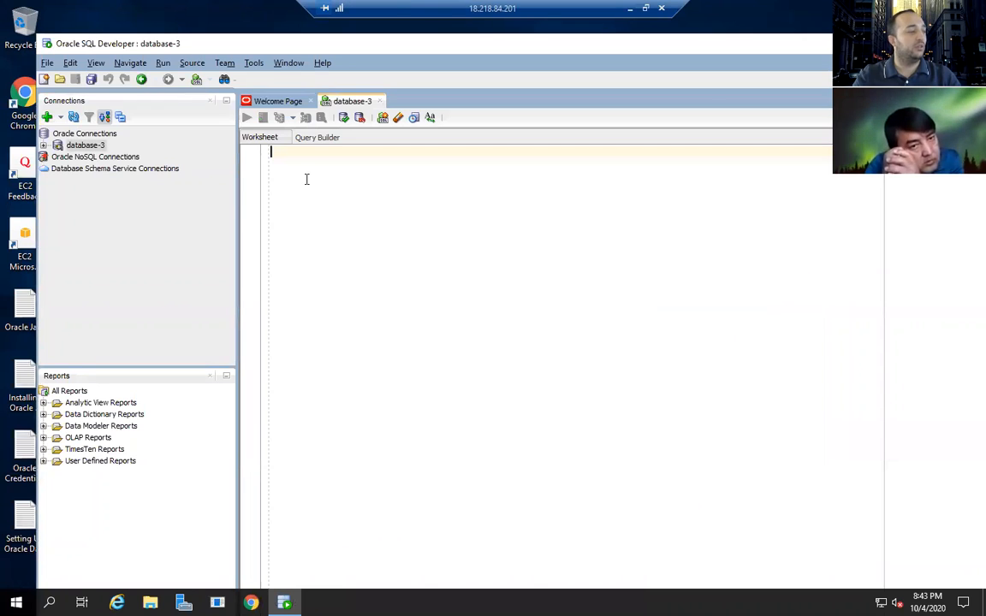
Expand database-3 in the Connections tree, scroll its object folders, then minimize the Remote Desktop window.
left_click(43, 145)
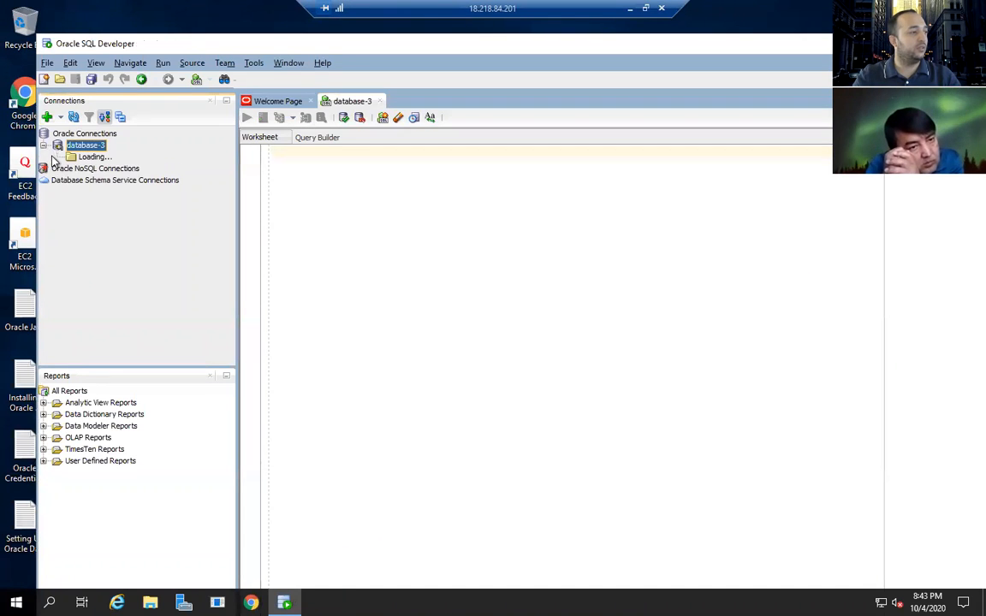
scroll(125, 239, "down", 3)
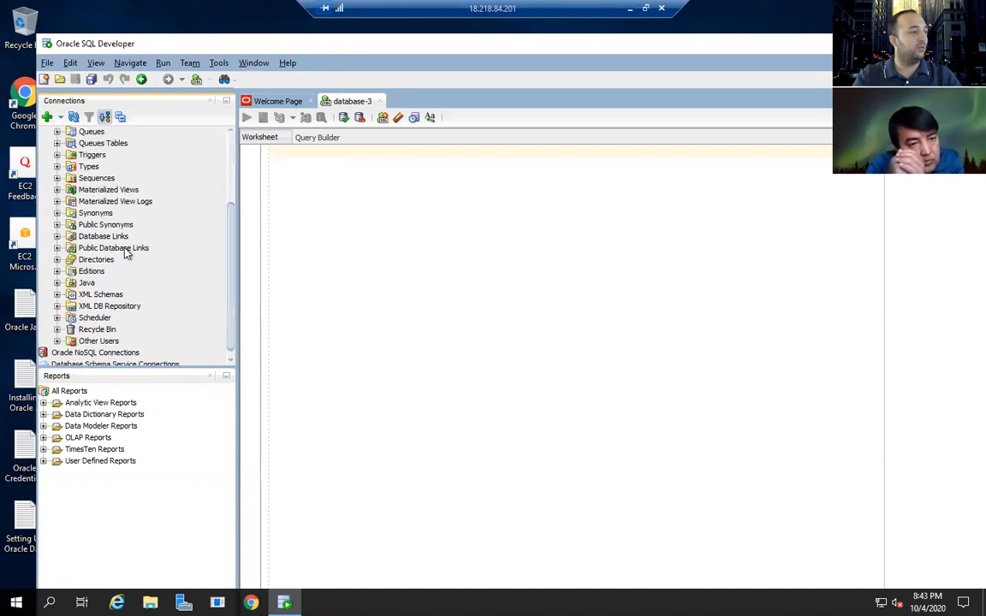
scroll(126, 251, "down", 1)
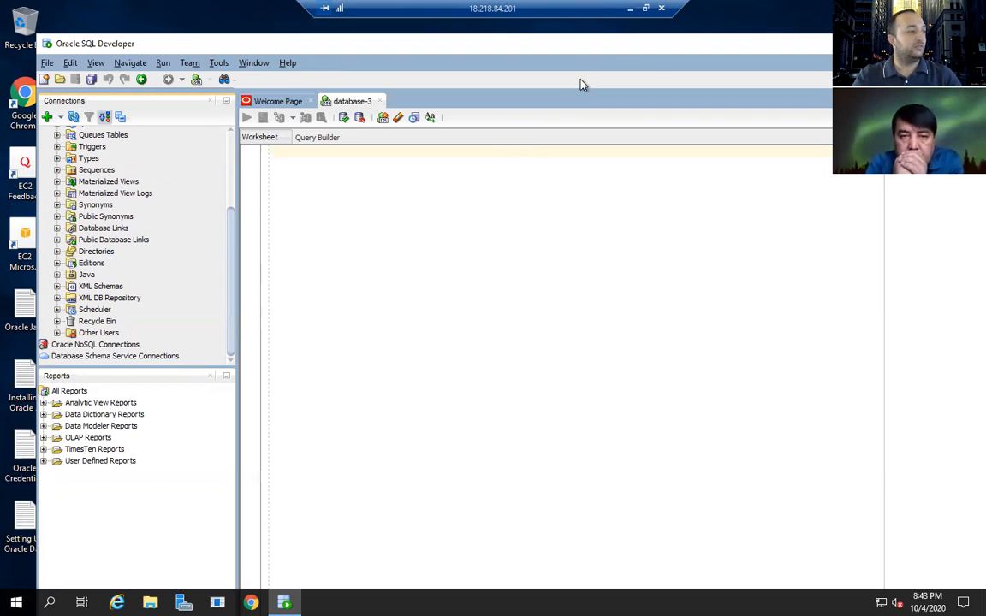
left_click(629, 12)
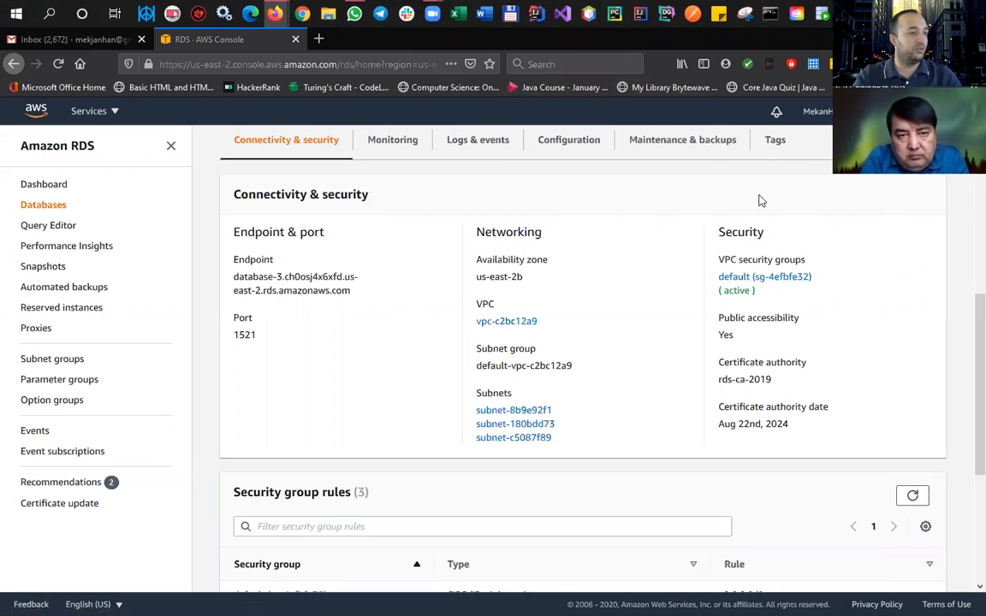
From the RDS Databases list, select MySQL instance database-2 and start it with Actions > Start.
scroll(633, 213, "up", 8)
left_click(283, 149)
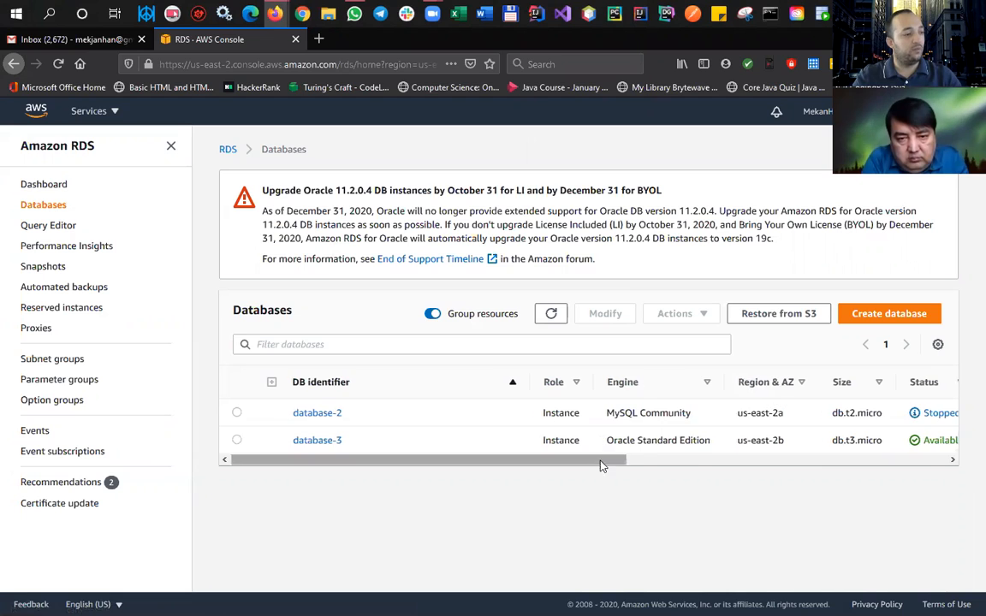
left_click_drag(600, 460, 785, 460)
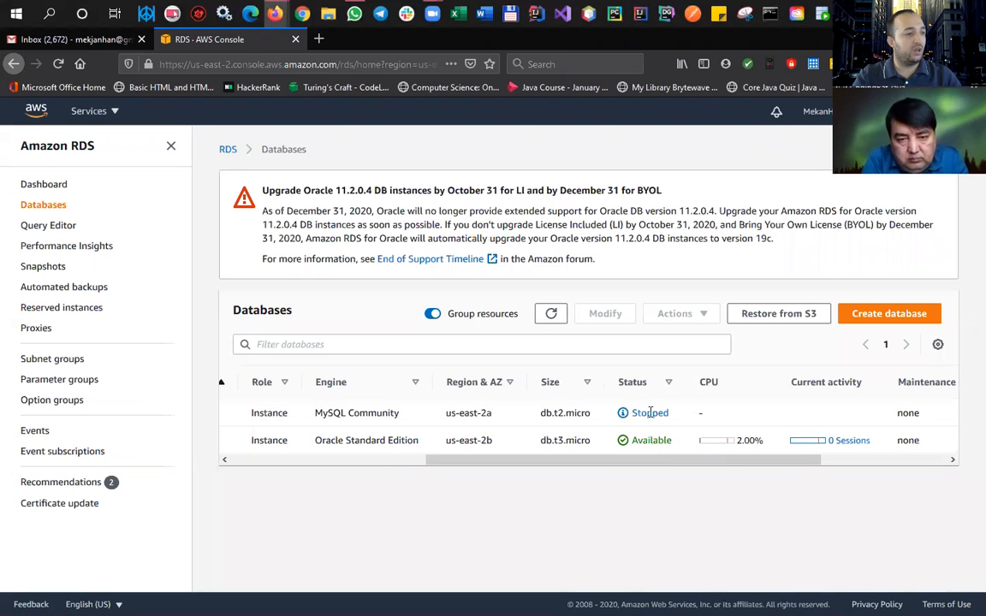
left_click_drag(428, 462, 235, 461)
left_click(236, 412)
left_click_drag(301, 465, 491, 466)
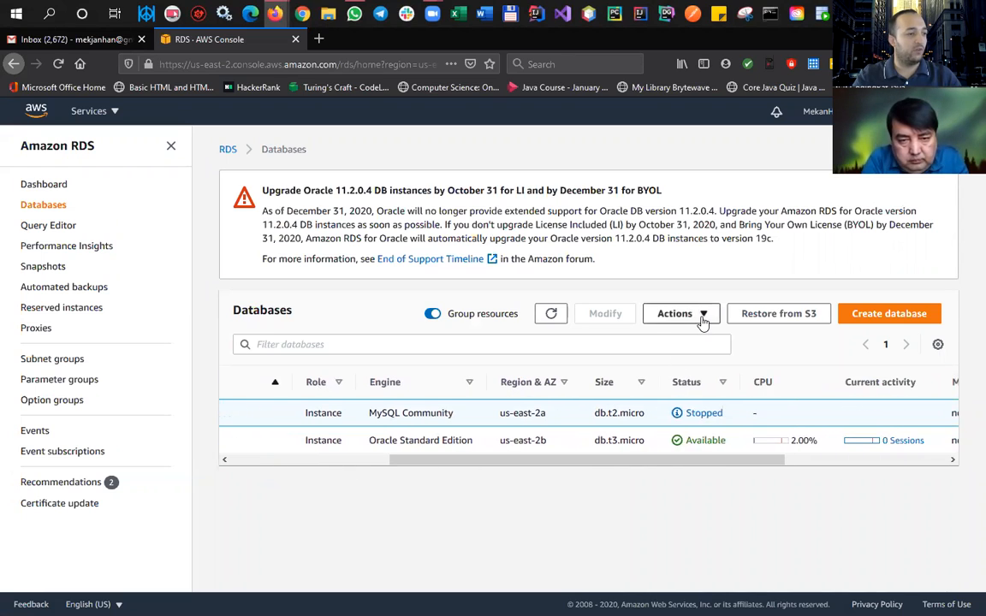
left_click(701, 315)
left_click(690, 334)
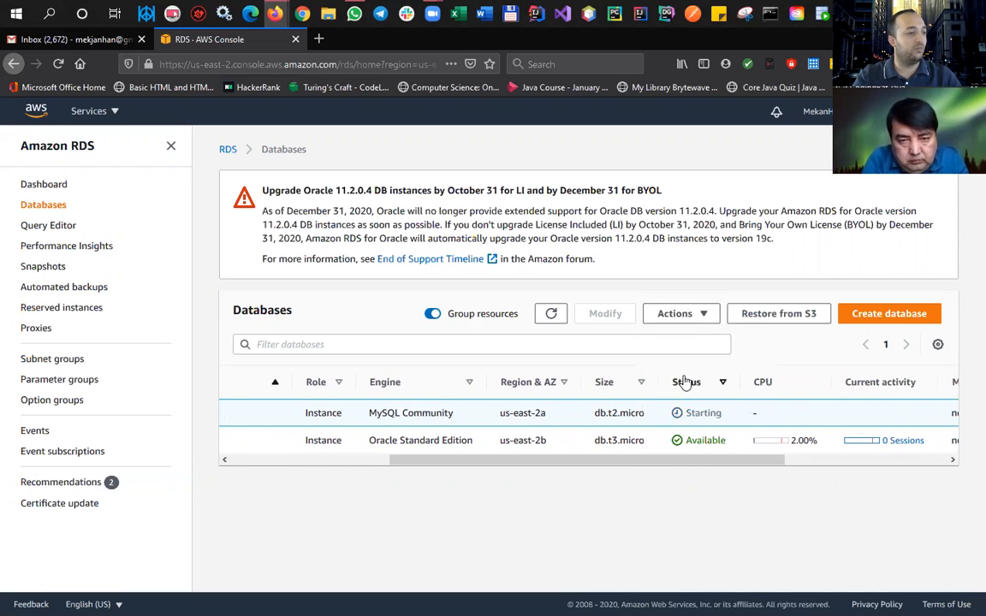
mouse_move(703, 415)
left_mouse_down()
mouse_move(720, 411)
mouse_move(708, 414)
left_mouse_up()
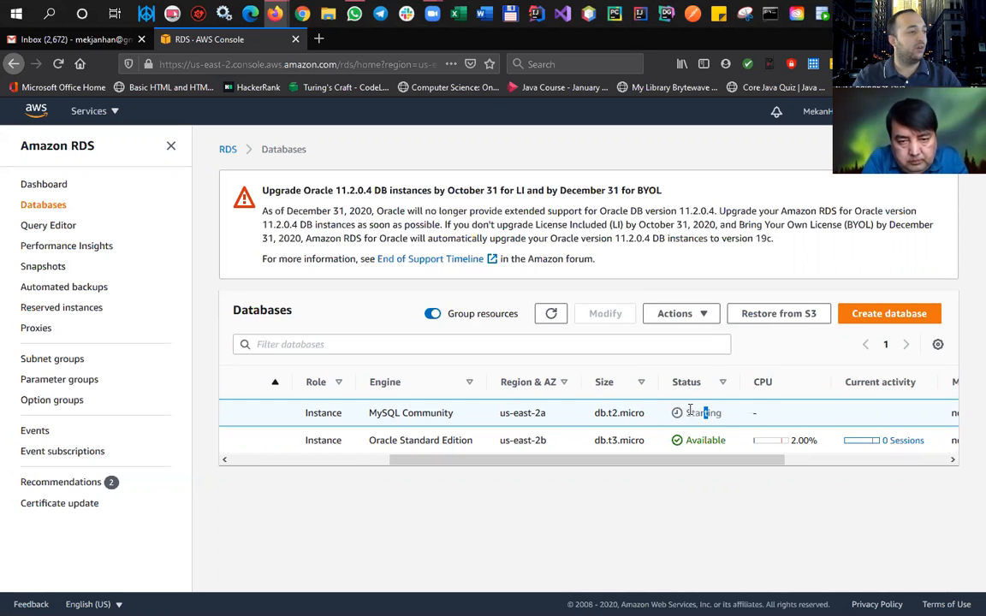
left_click_drag(607, 461, 408, 477)
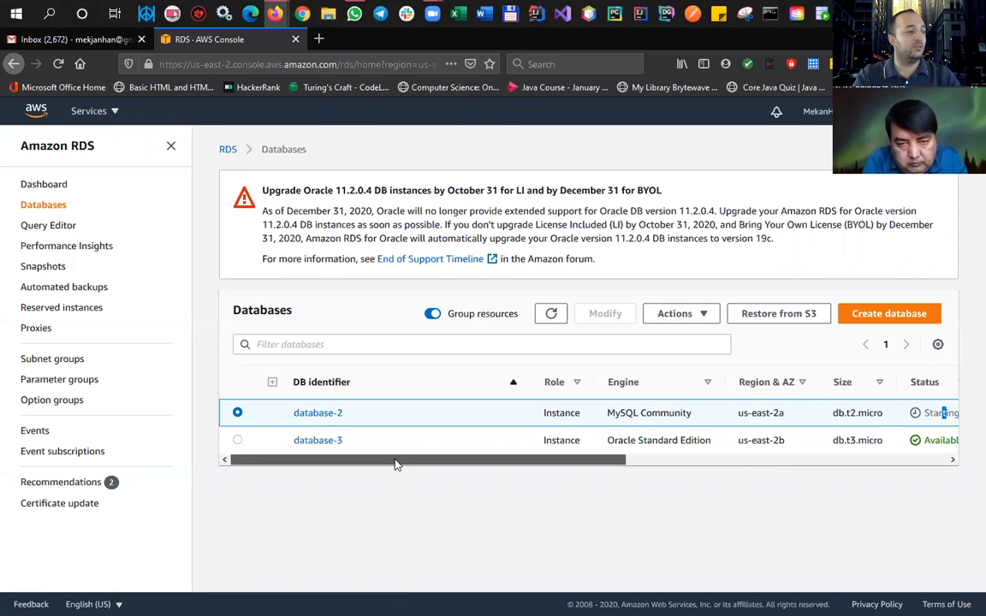
left_click_drag(396, 461, 449, 469)
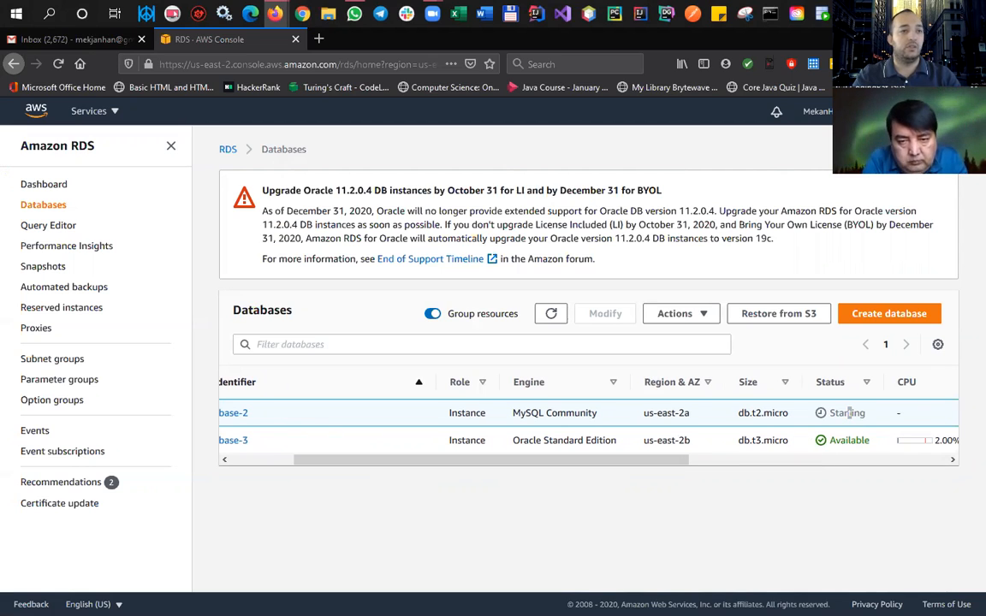
Maximize MySQL Workbench and open Edit Connection for the database-2 tile.
key("alt+Tab")
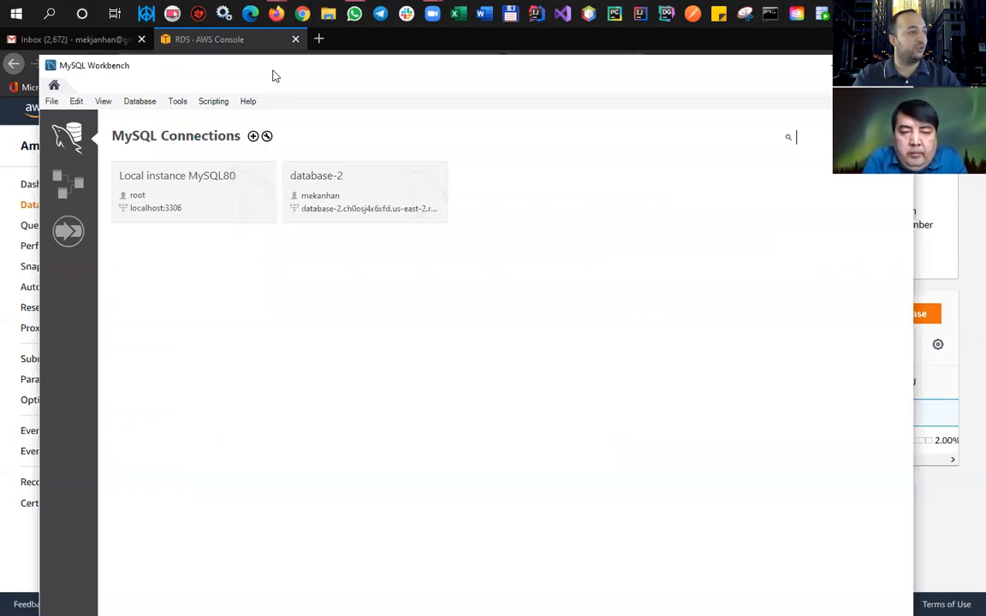
double_click(272, 70)
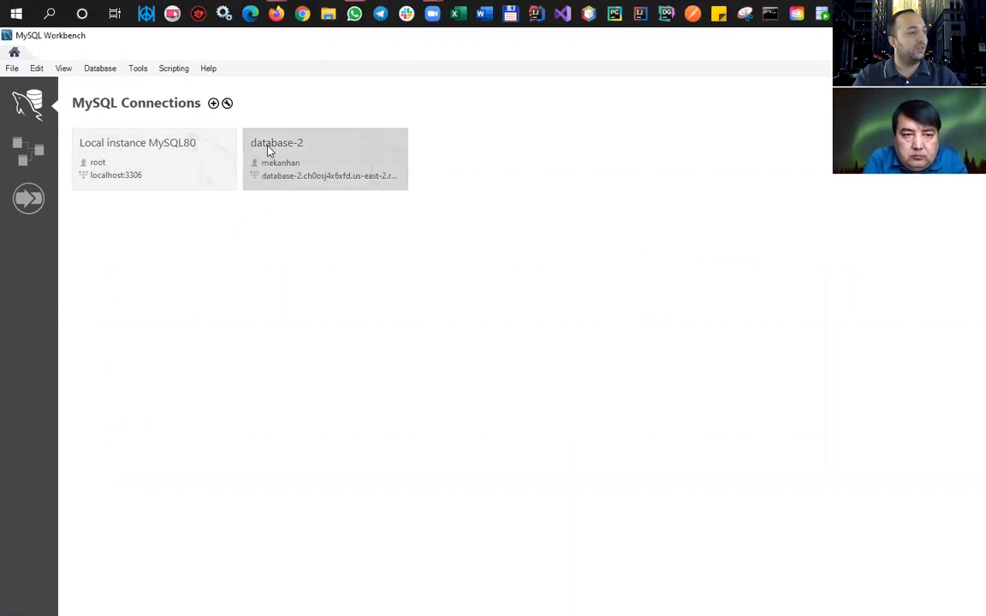
right_click(341, 156)
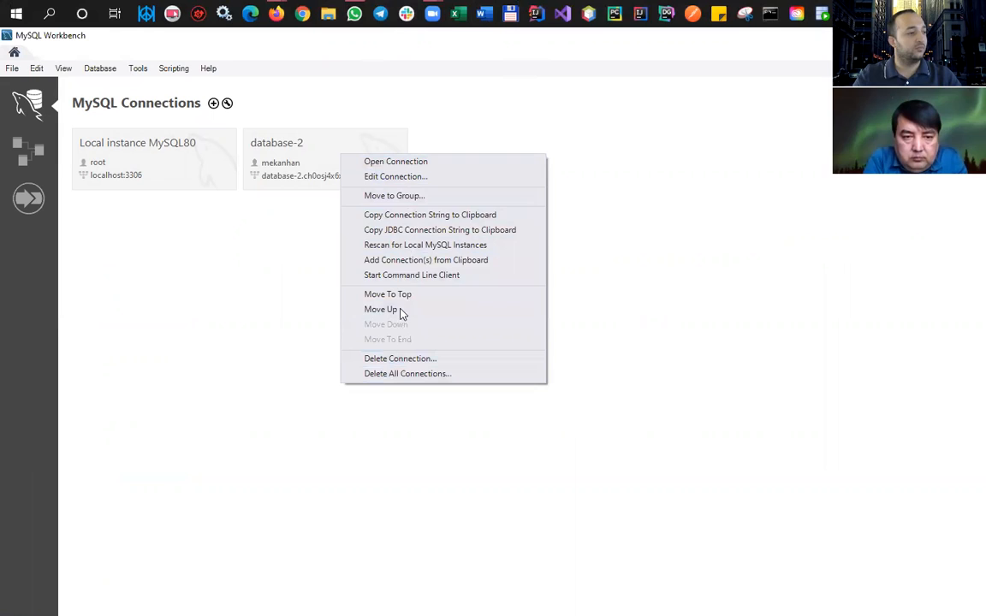
left_click(410, 177)
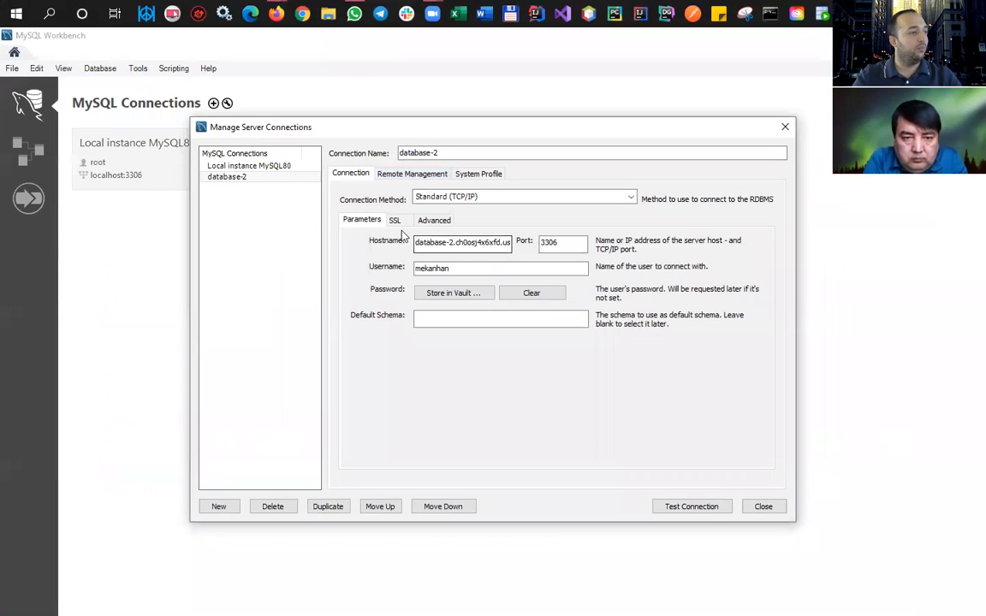
Review database-2's endpoint hostname, port 3306, username and password storage, then close the settings.
left_click_drag(424, 242, 492, 229)
left_click(436, 243)
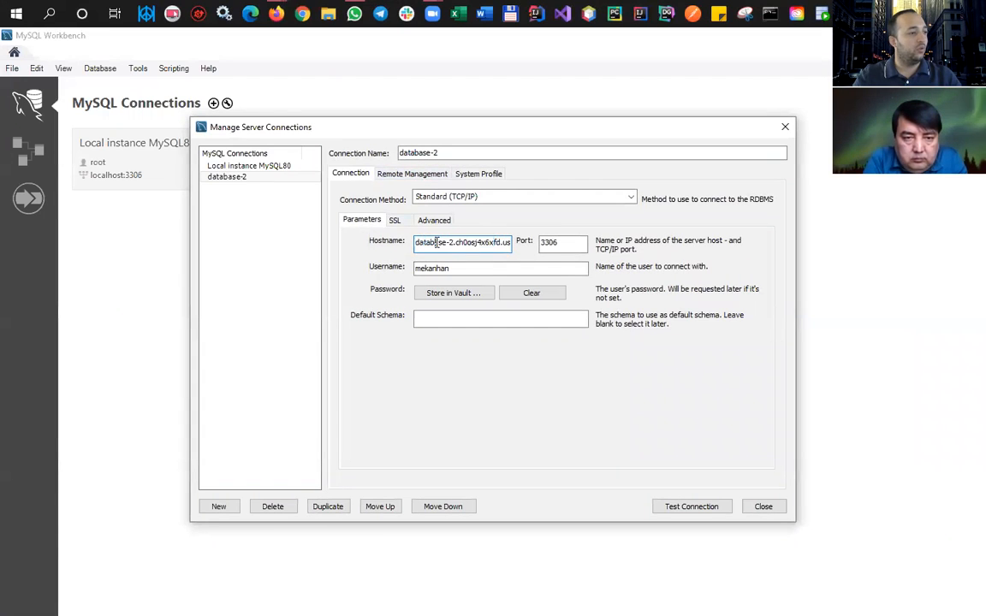
left_click_drag(424, 243, 529, 244)
left_click(456, 246)
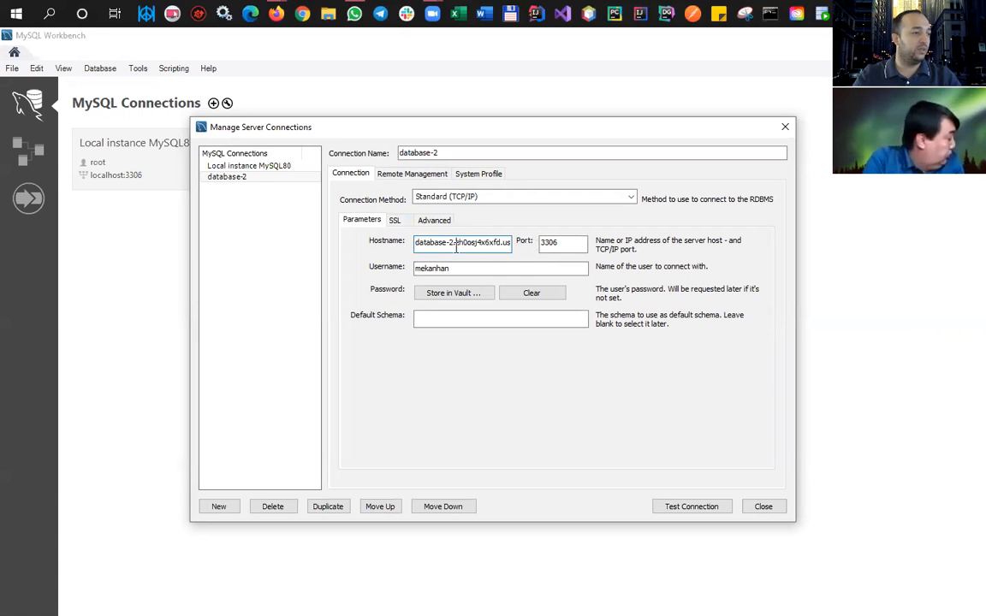
left_click_drag(453, 243, 408, 248)
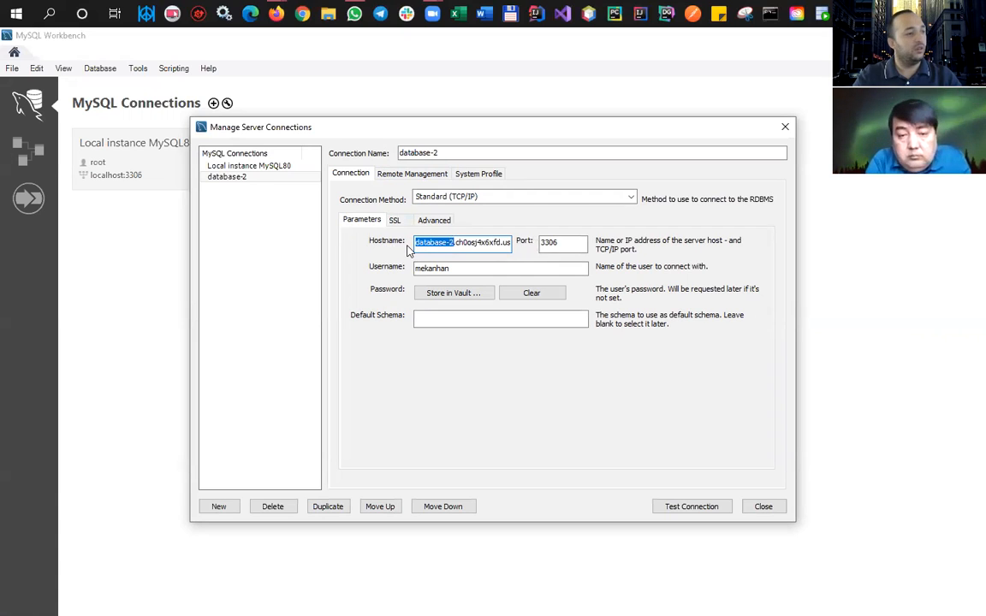
left_click(455, 245)
left_click_drag(454, 246, 531, 240)
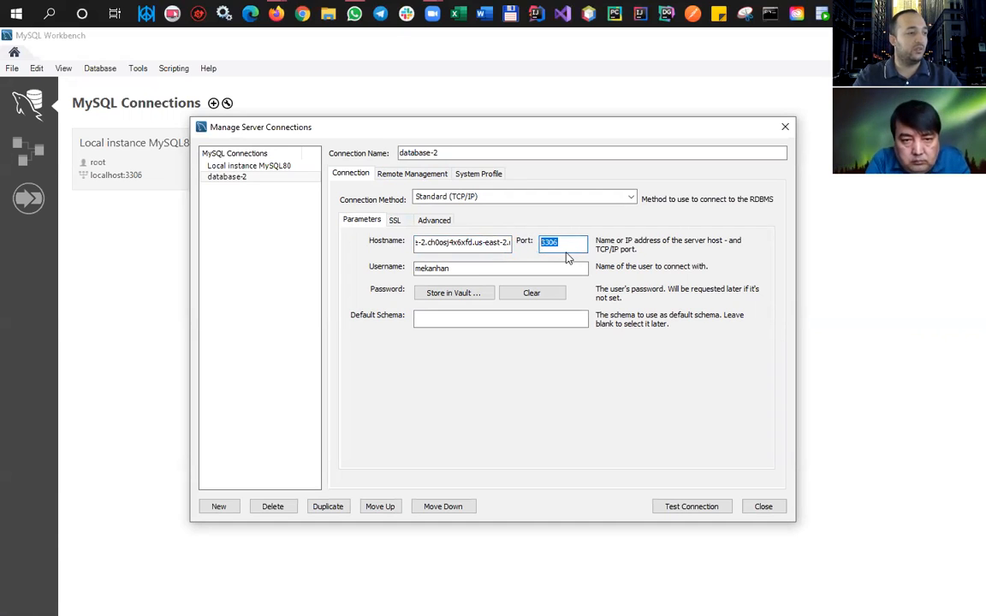
left_click(521, 267)
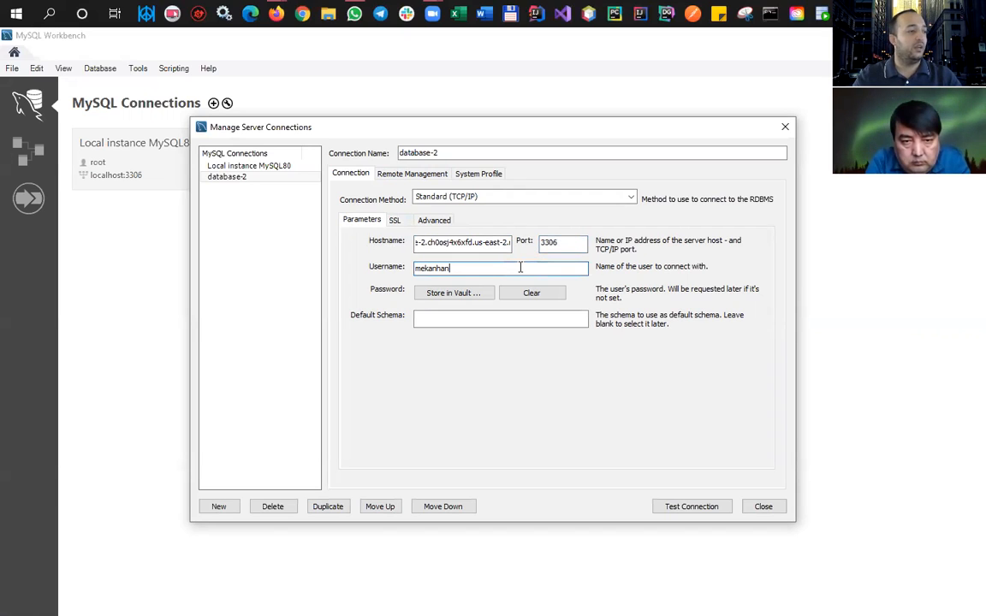
left_click_drag(520, 267, 417, 269)
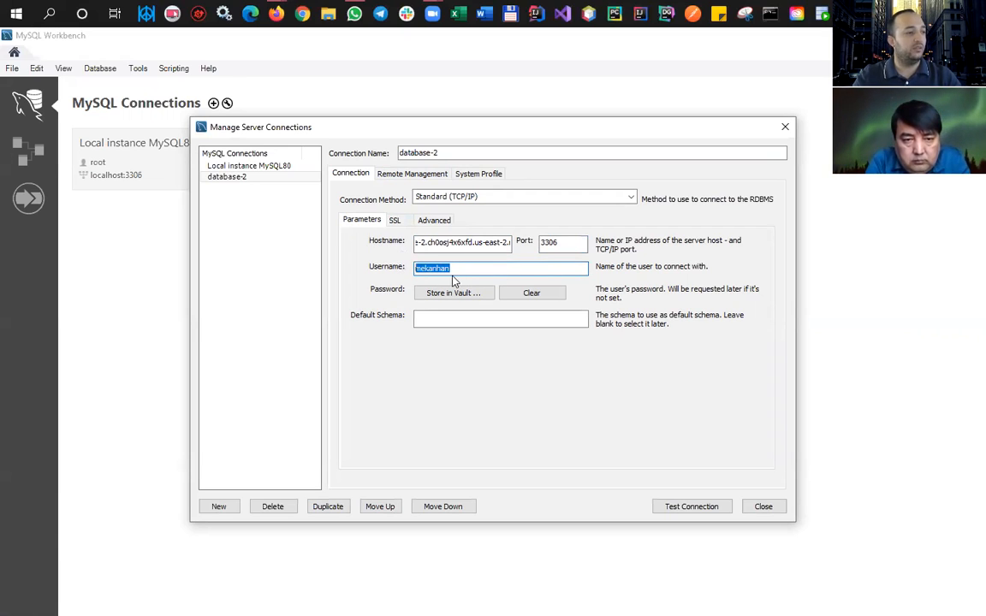
left_click(453, 295)
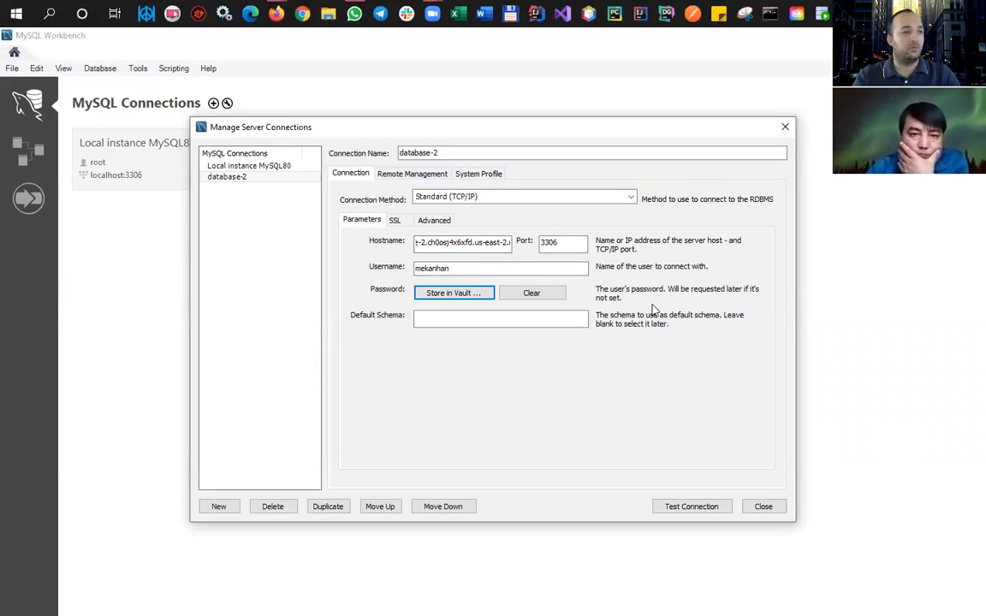
left_click(765, 508)
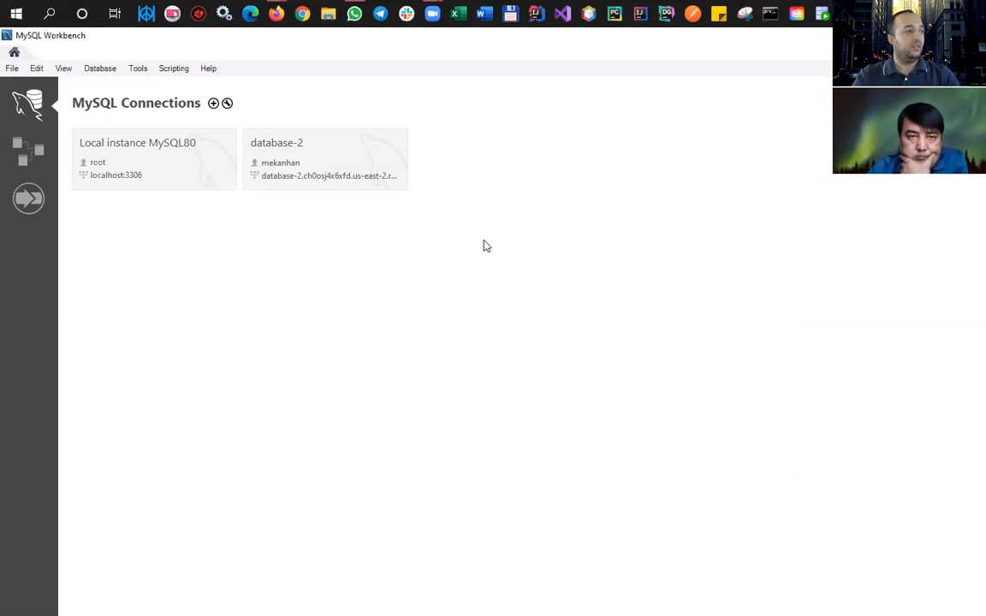
Restore down and then minimize the MySQL Workbench window.
left_click(938, 35)
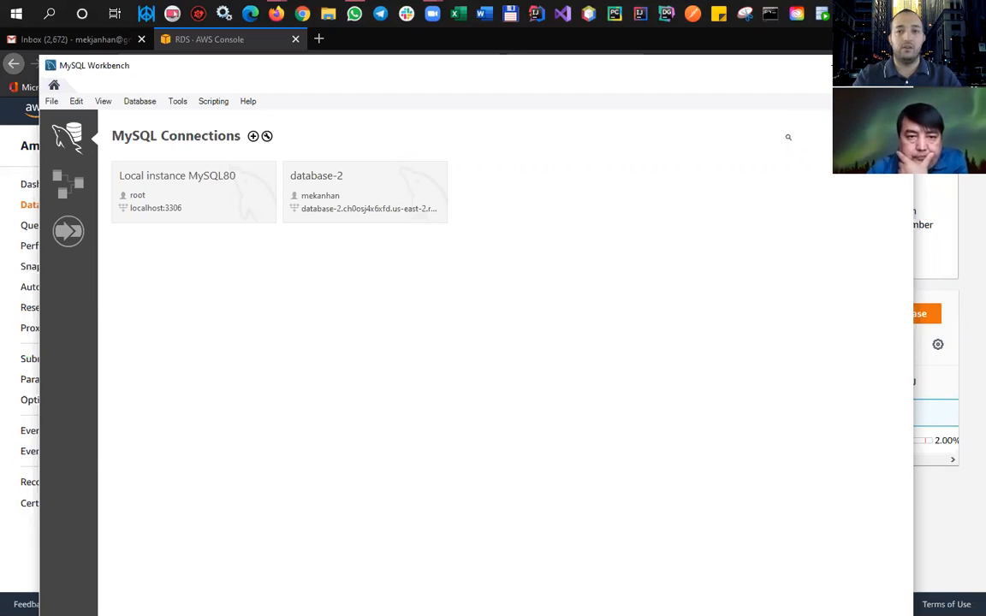
key("alt+Tab")
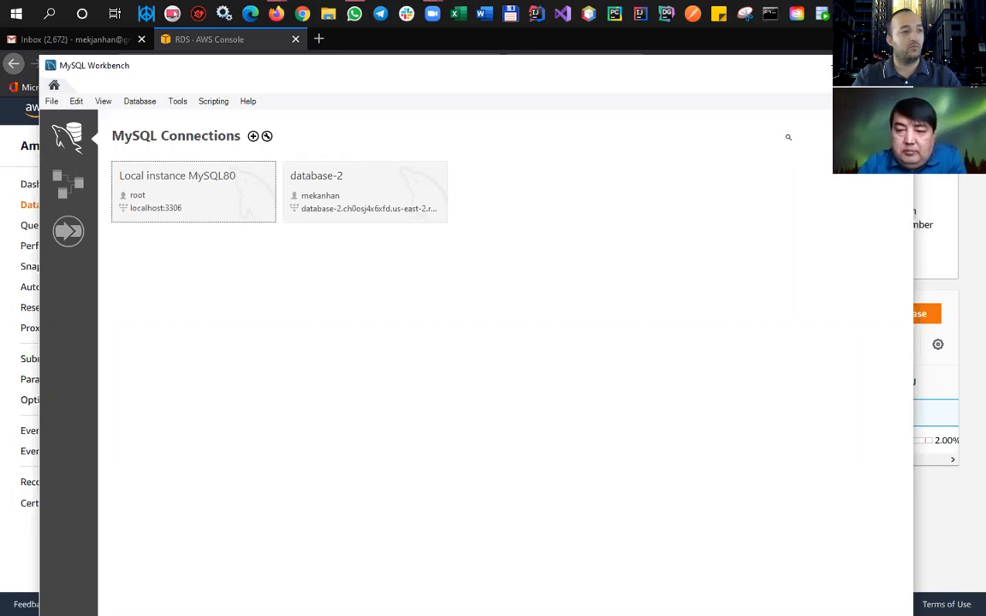
left_click(833, 66)
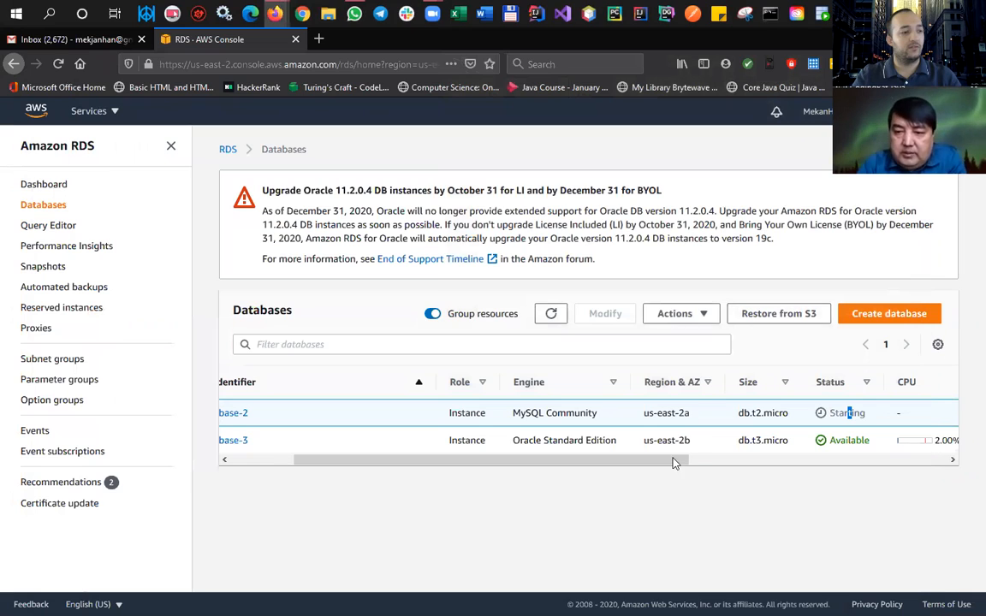